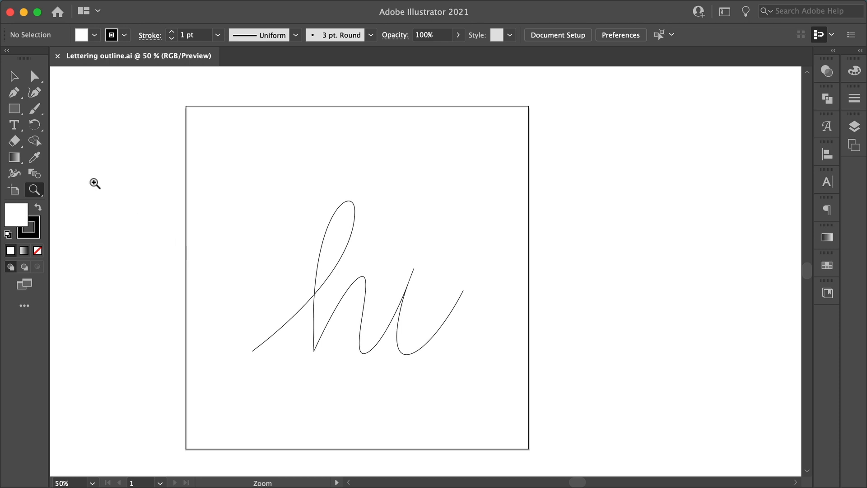
Draw a small circle with the Ellipse tool below the start of the "hi" lettering.
click(13, 109)
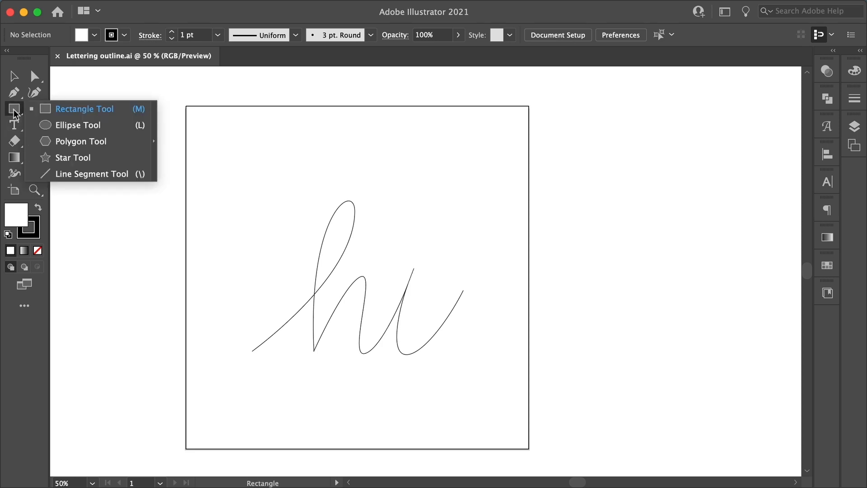
click(58, 121)
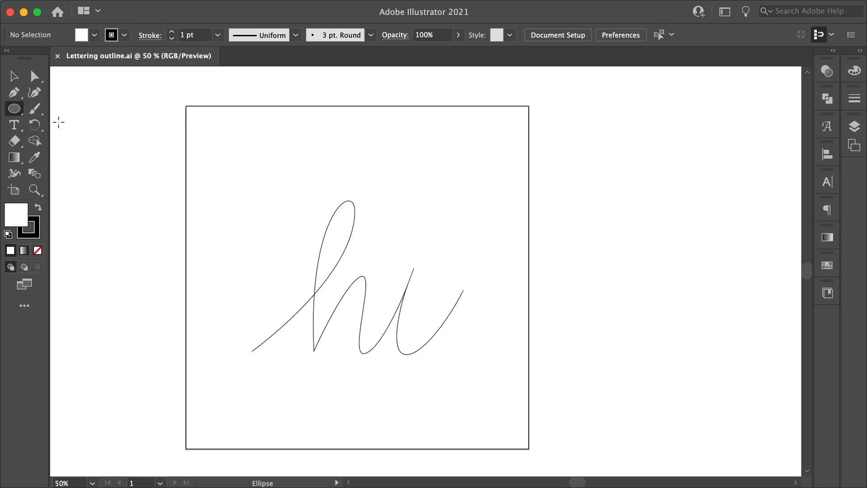
drag(242, 395, 232, 392)
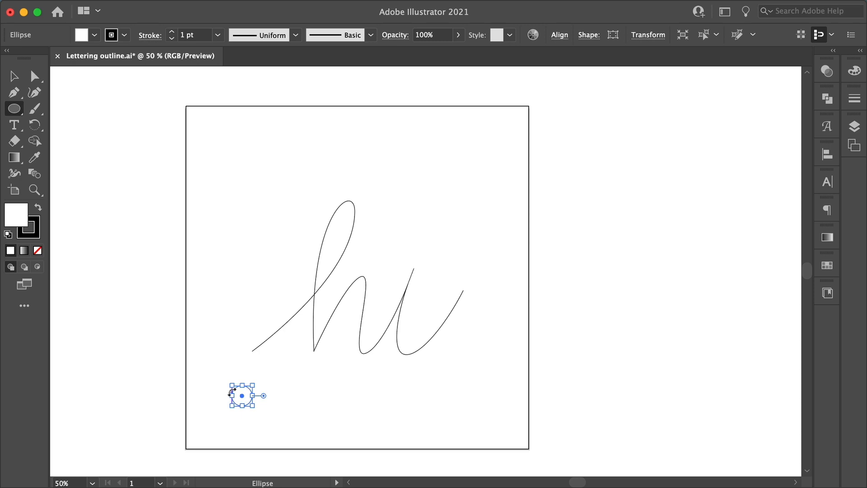
Remove the circle's stroke and give it the default white-to-black linear gradient fill.
click(32, 234)
click(39, 250)
click(14, 210)
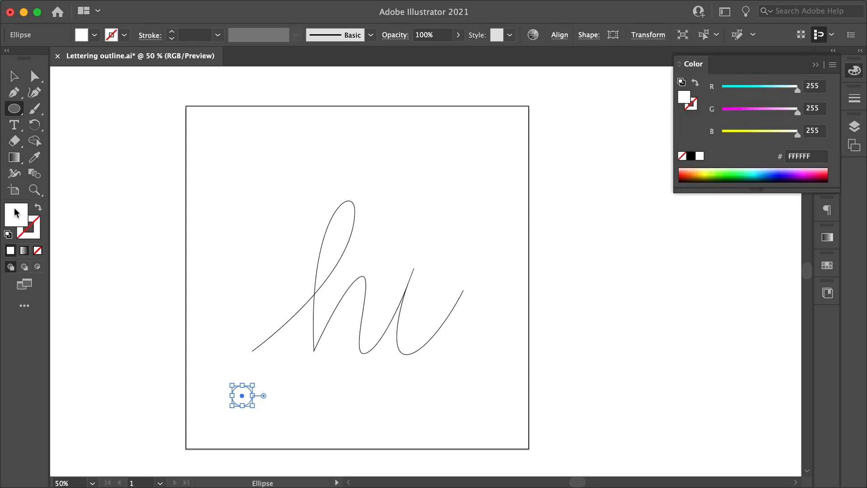
click(24, 251)
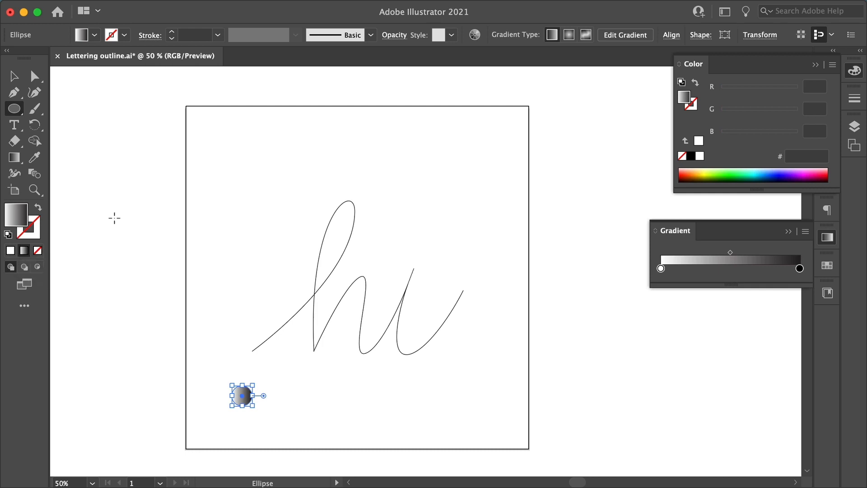
Set the circle's starting gradient stop to the RGB colour 3CD9FF, keeping the gradient and colour controls both in view.
drag(731, 285, 746, 323)
drag(674, 232, 612, 158)
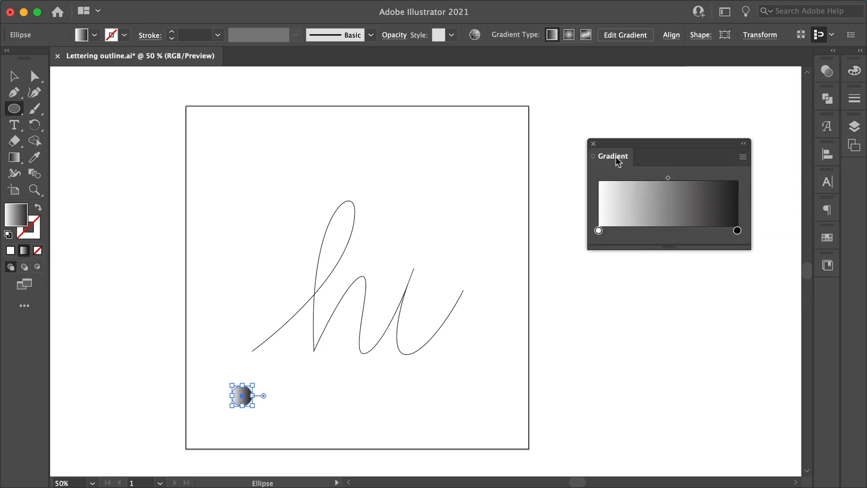
click(599, 232)
click(855, 71)
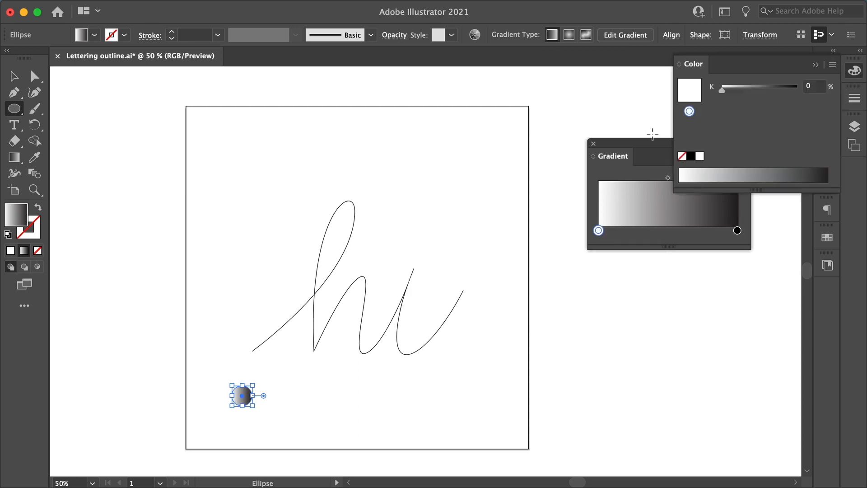
drag(641, 145, 640, 241)
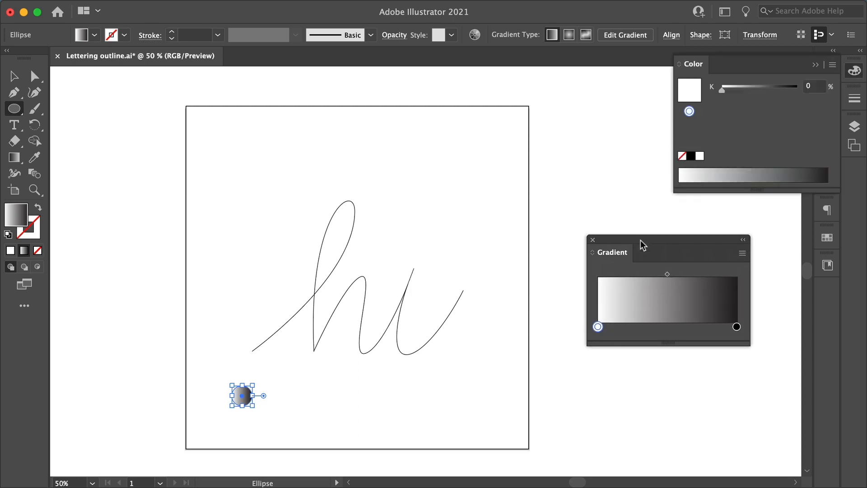
click(832, 64)
click(801, 114)
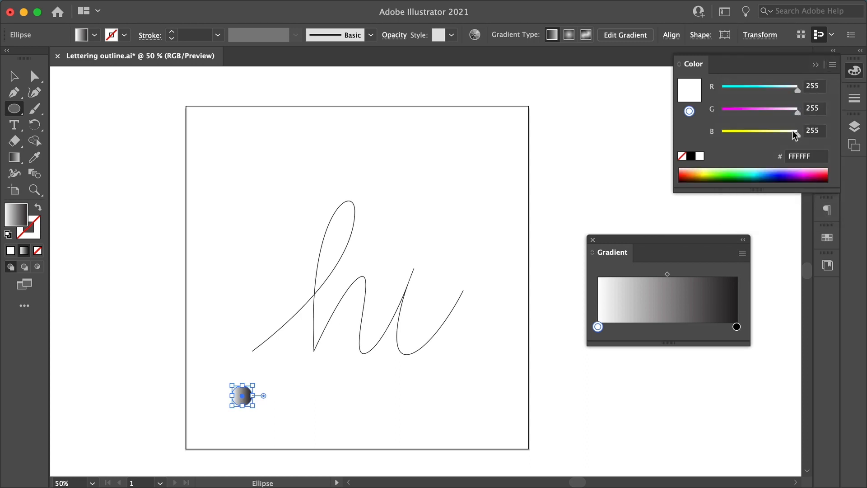
click(806, 155)
text(3)
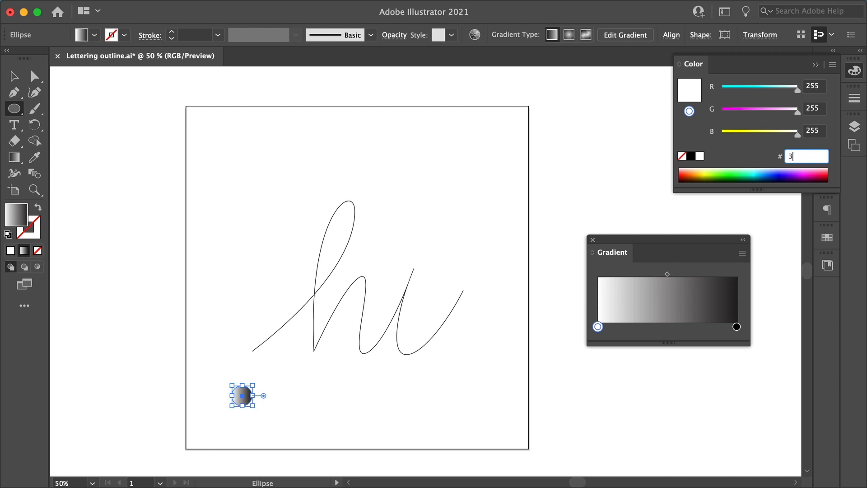
text(CD9FF)
key(Return)
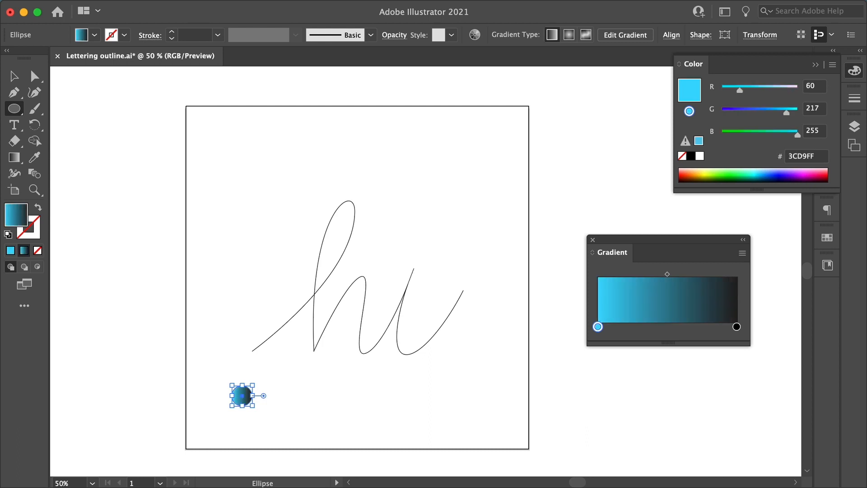
Set the circle's ending gradient stop to the RGB colour 0000FF.
click(736, 326)
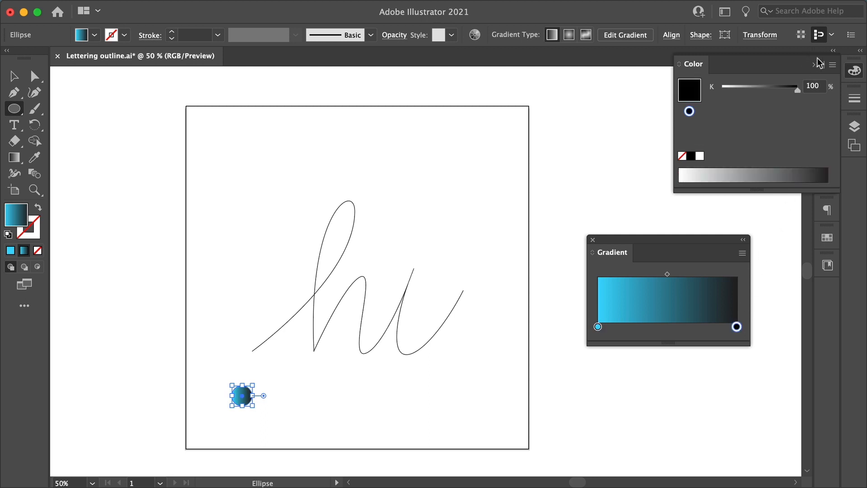
click(832, 64)
click(817, 104)
click(804, 156)
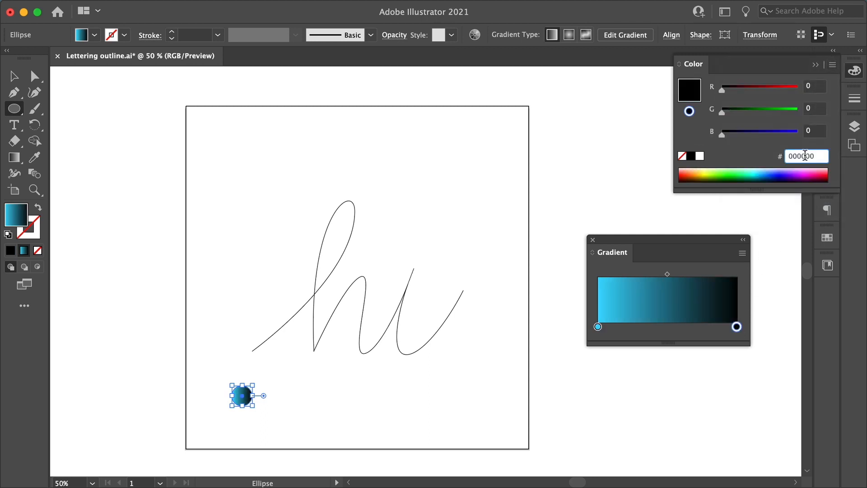
double_click(805, 156)
text(0000FF)
key(Return)
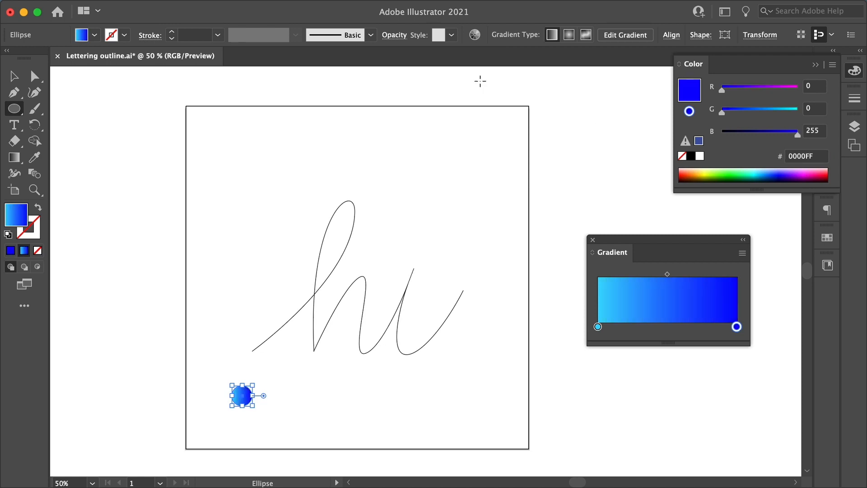
Duplicate the blue circle horizontally to a spot below the end of the lettering.
click(14, 76)
click(320, 415)
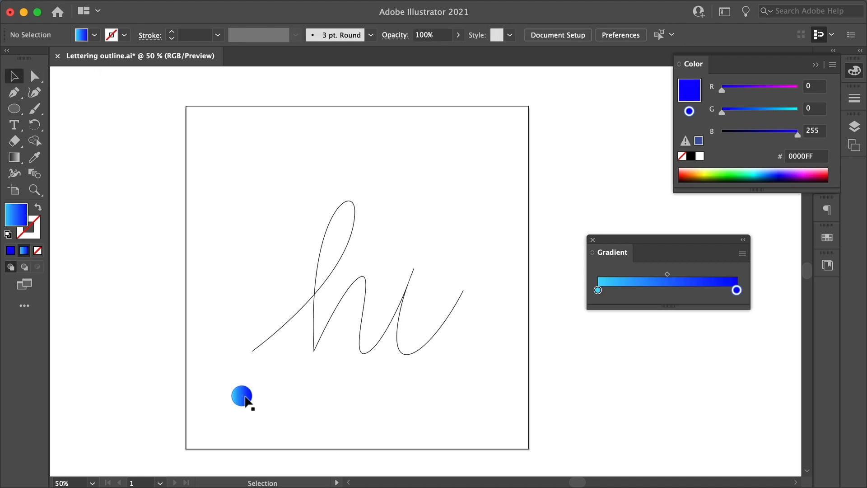
alt+drag(246, 400, 469, 400)
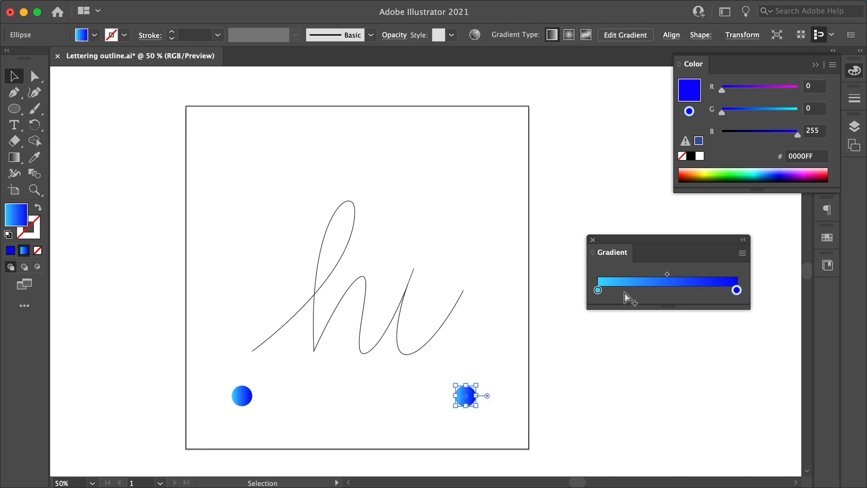
Set the starting gradient stop of the copied circle to FF9BFF.
click(598, 290)
click(814, 155)
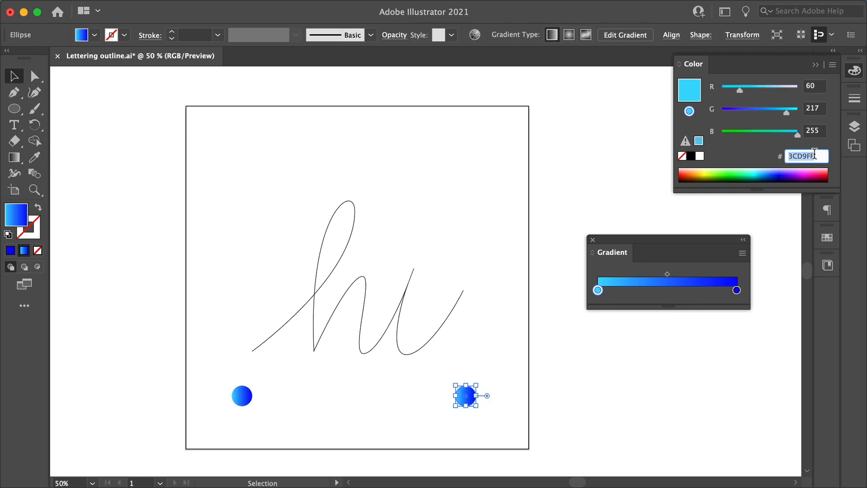
text(FF9BFF)
key(Return)
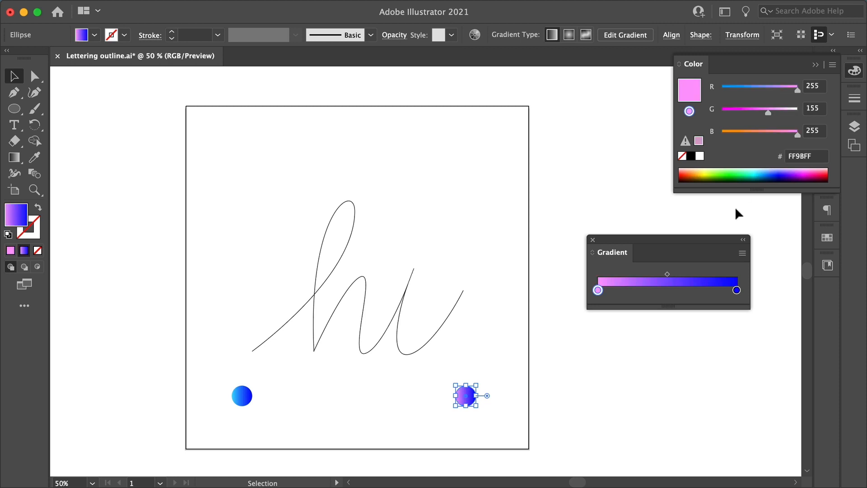
Set the ending gradient stop of the copied circle to 7900FF.
click(736, 290)
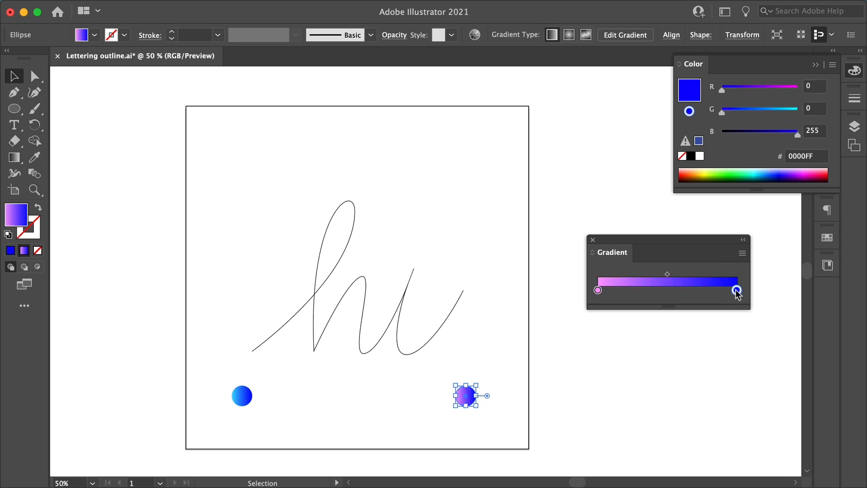
click(822, 160)
text(7900)
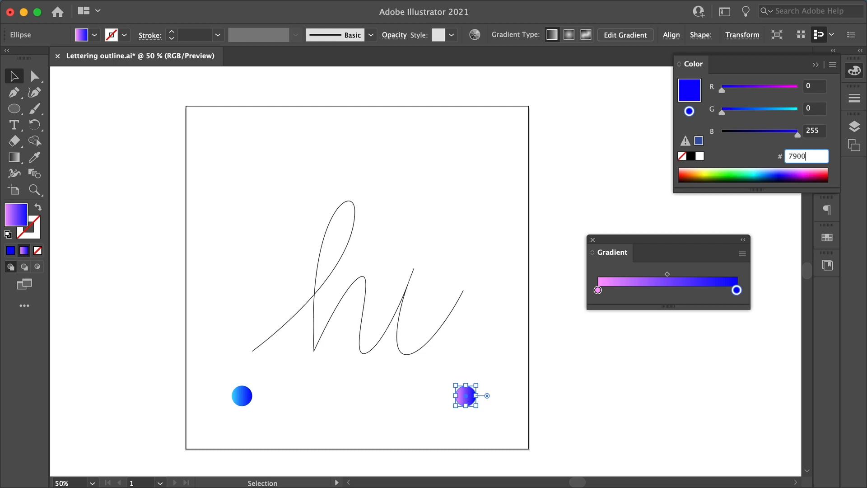
text(FF)
key(Return)
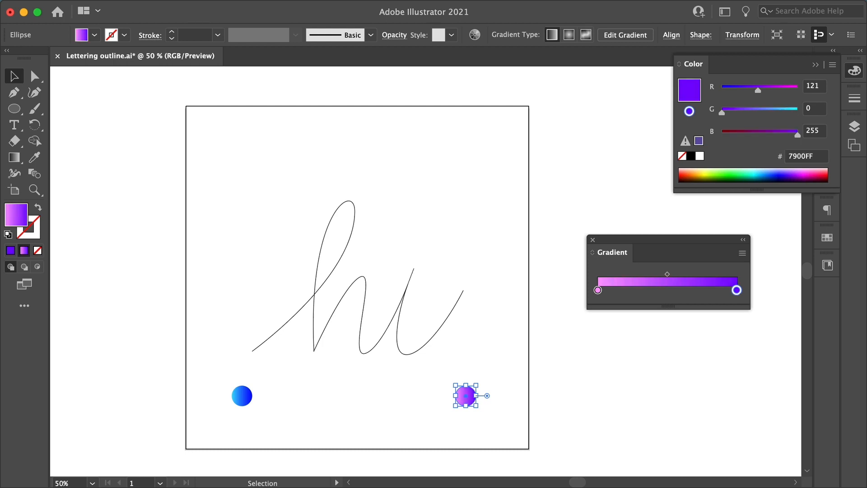
Select both circles and blend the blue one into the pink-purple one with the Blend tool.
click(178, 374)
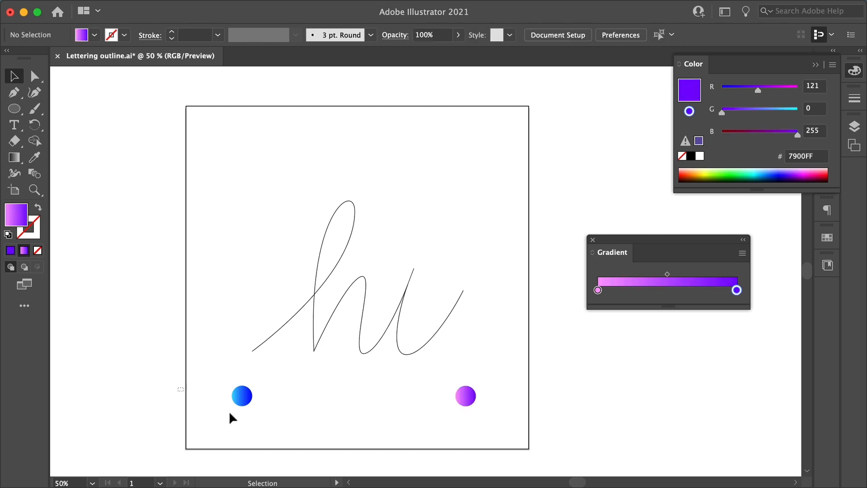
drag(180, 389, 512, 446)
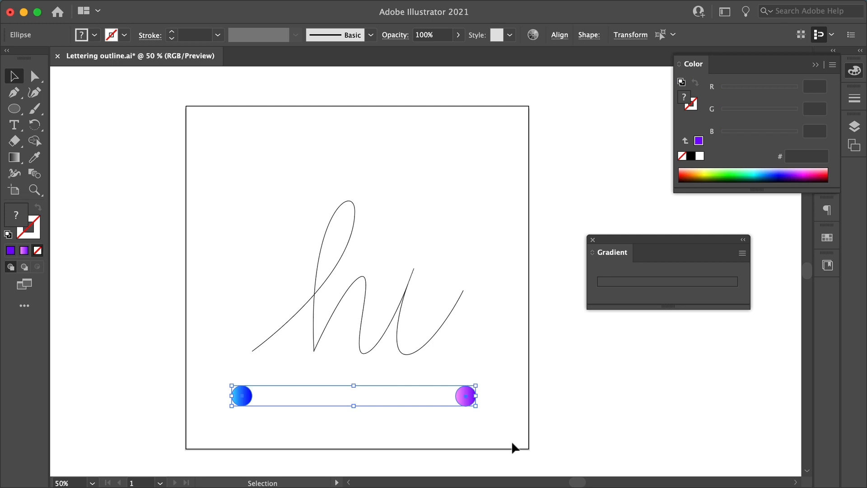
click(37, 177)
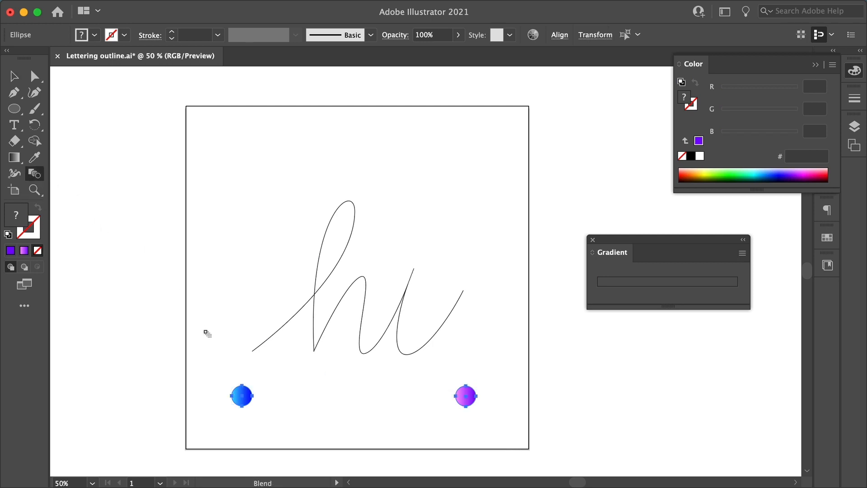
click(242, 395)
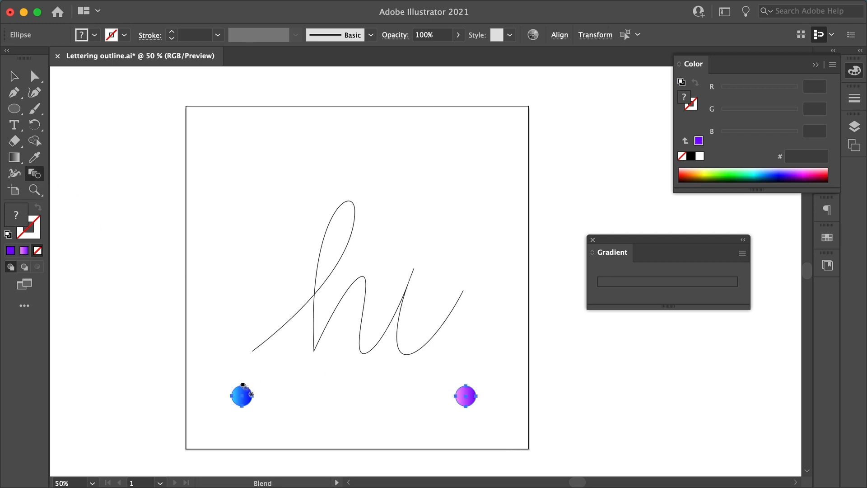
click(465, 396)
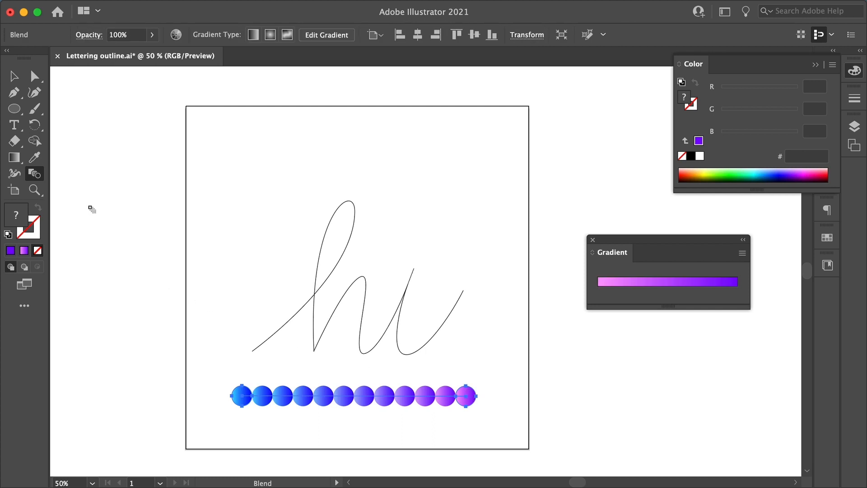
Set the blend's spacing to a Specified Distance of 1 px with the page-aligned orientation.
double_click(34, 176)
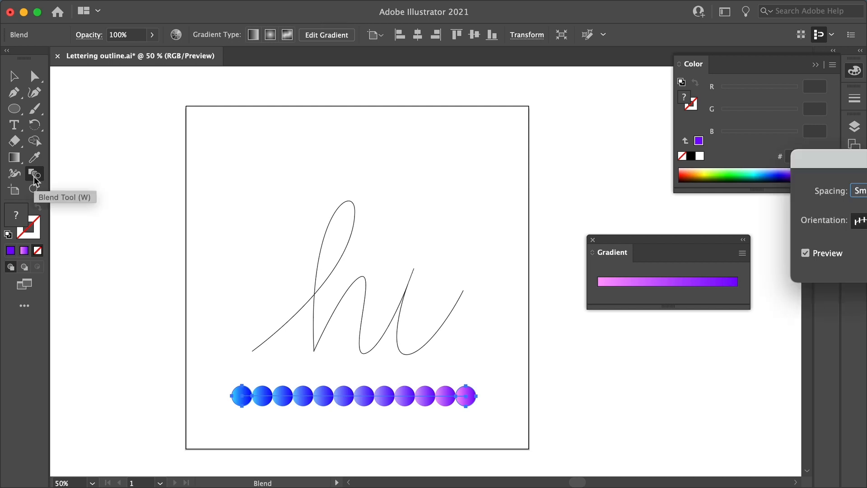
drag(856, 154, 279, 150)
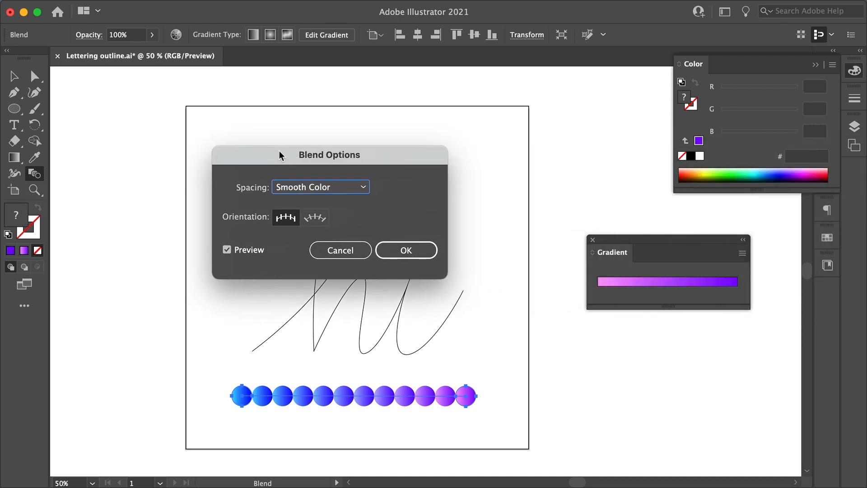
click(326, 184)
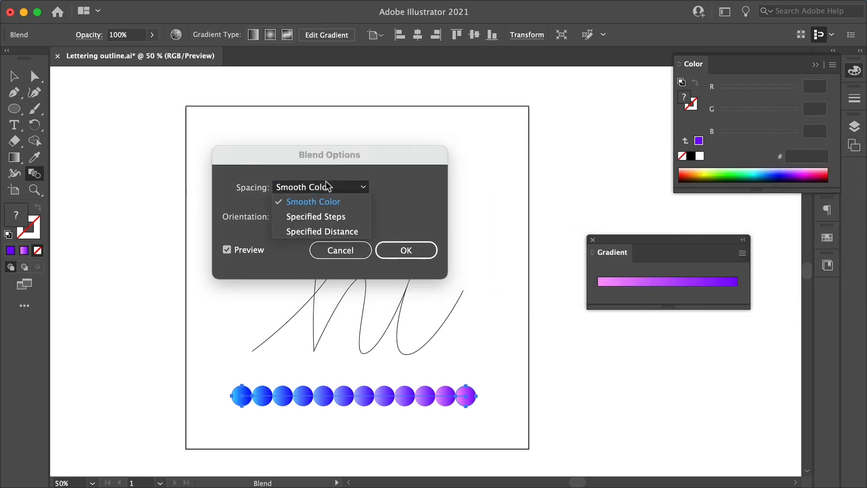
click(328, 231)
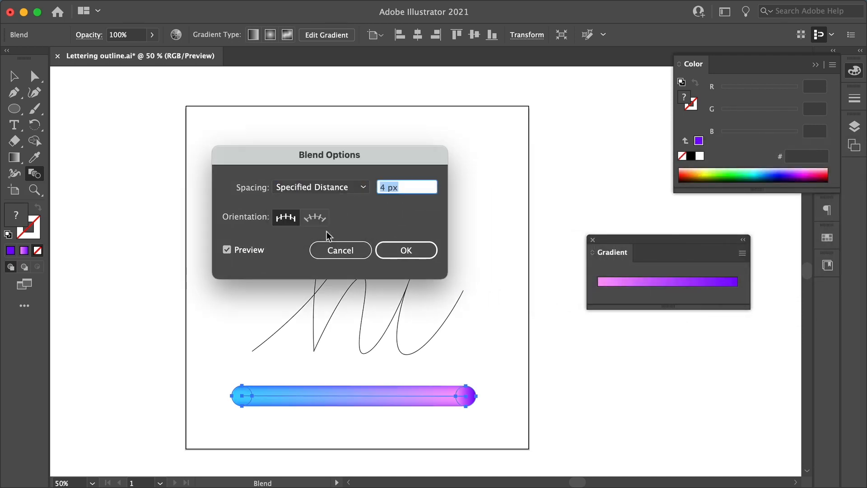
click(385, 187)
text(1)
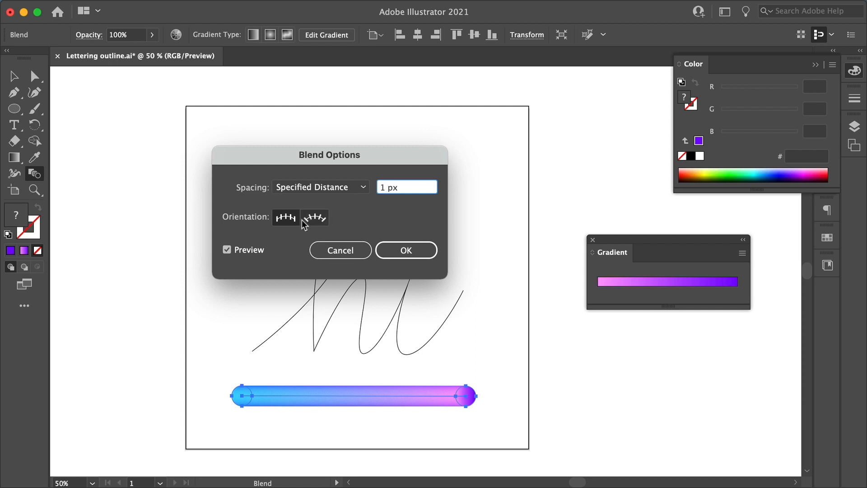
click(287, 219)
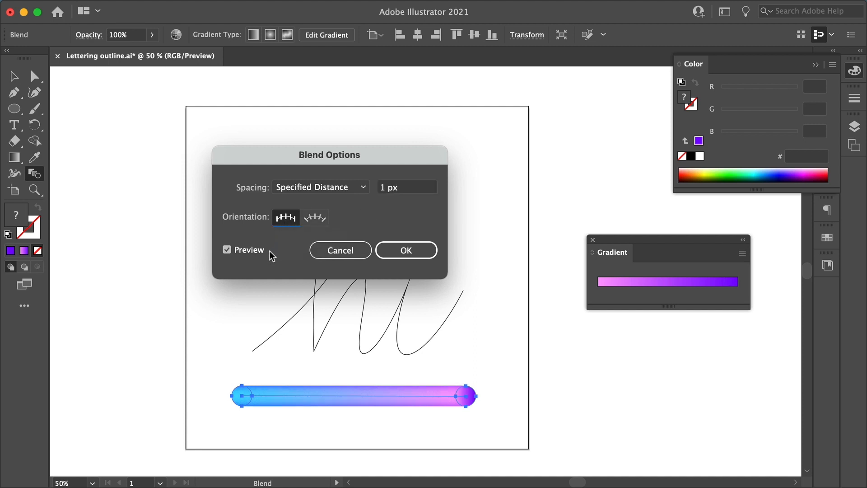
click(406, 250)
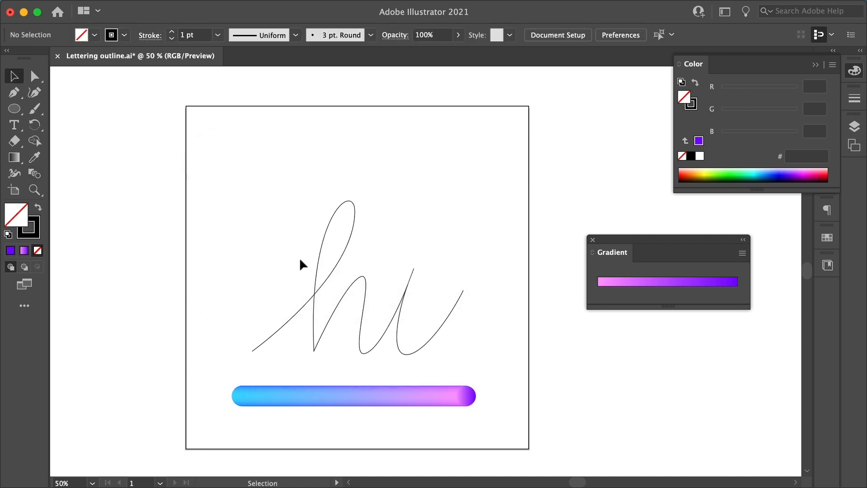
Select the lettering path together with the blended circles and replace the blend's spine with the path.
drag(222, 254, 480, 345)
drag(425, 208, 430, 307)
drag(204, 241, 199, 234)
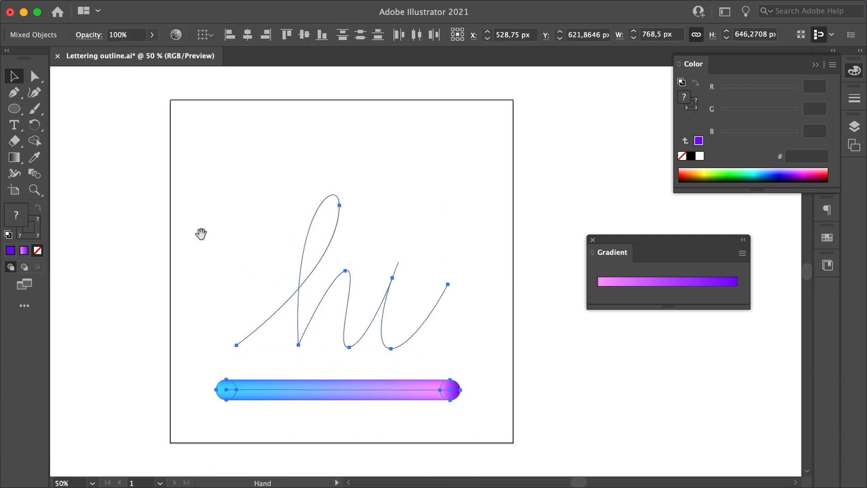
click(169, 7)
mouse_move(248, 406)
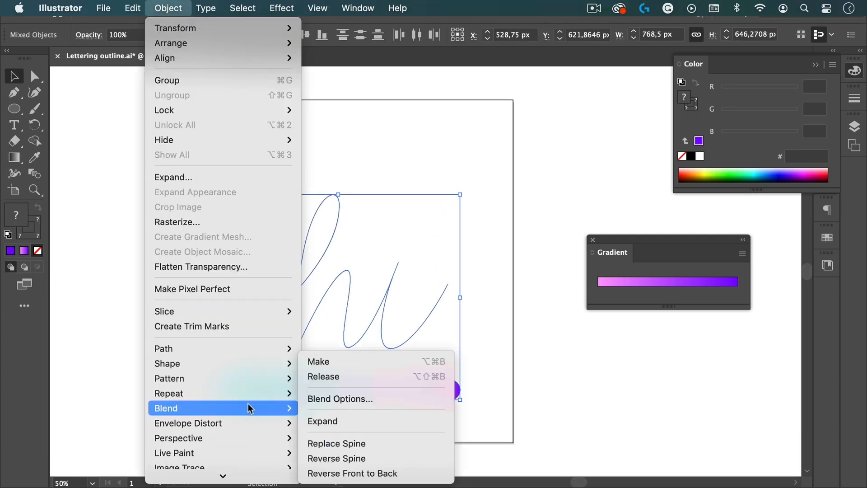
click(375, 443)
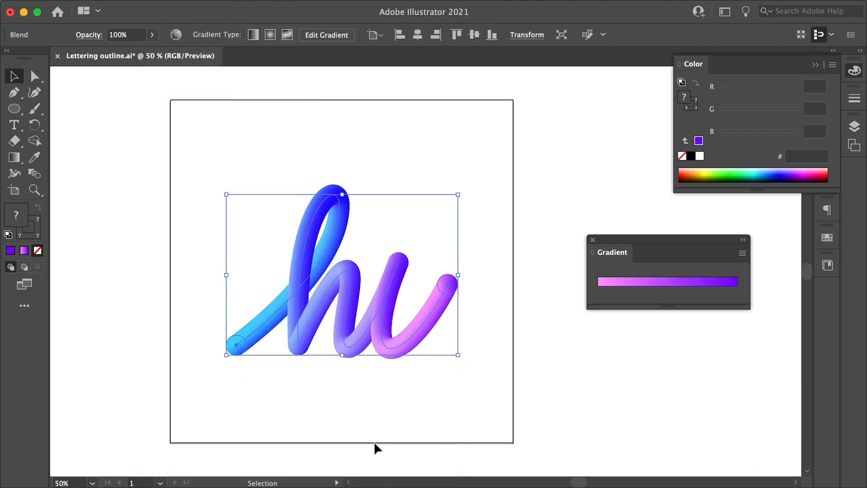
click(371, 432)
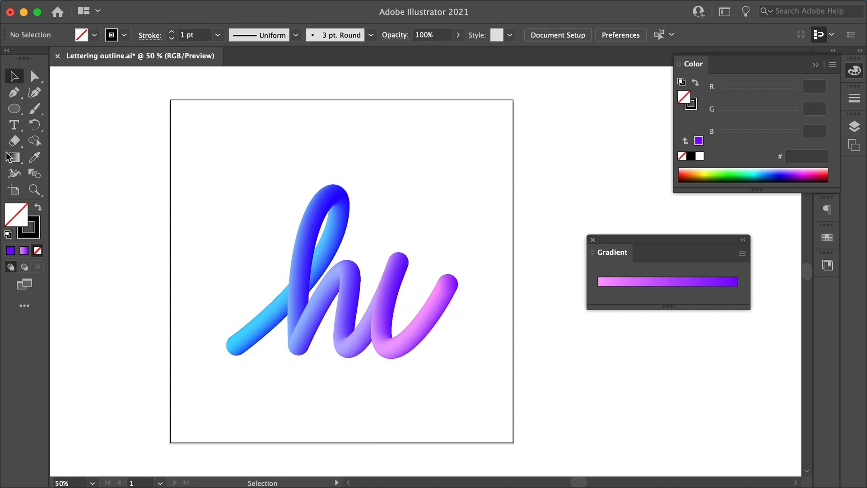
Copy the pink-purple end circle out of the blend and place the copy above the i as its dot.
click(33, 76)
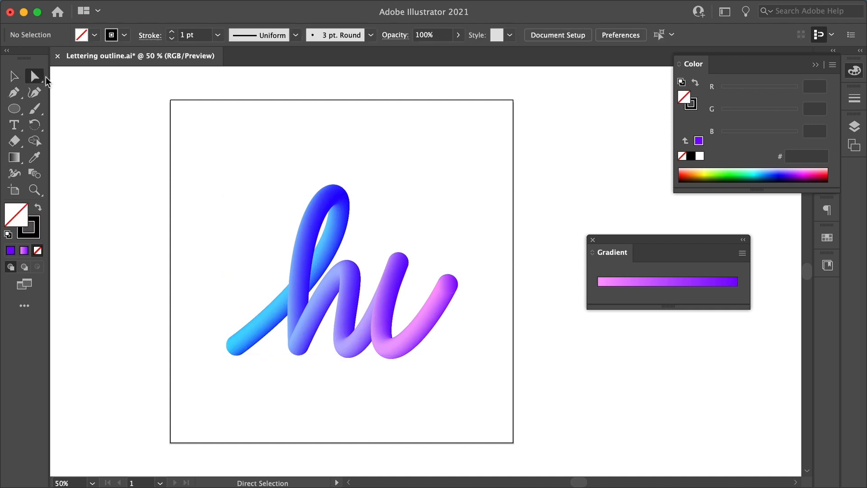
click(449, 281)
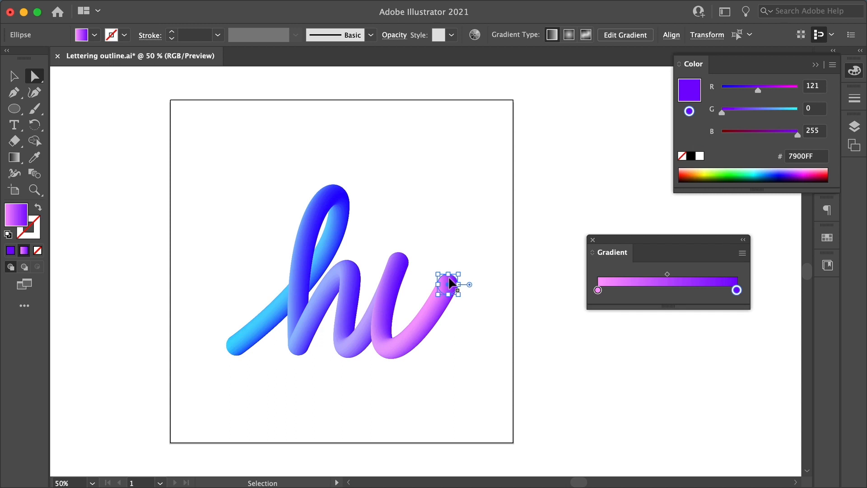
click(430, 232)
mouse_move(448, 282)
mouse_down()
mouse_move(444, 270)
mouse_move(427, 273)
mouse_move(404, 232)
mouse_up()
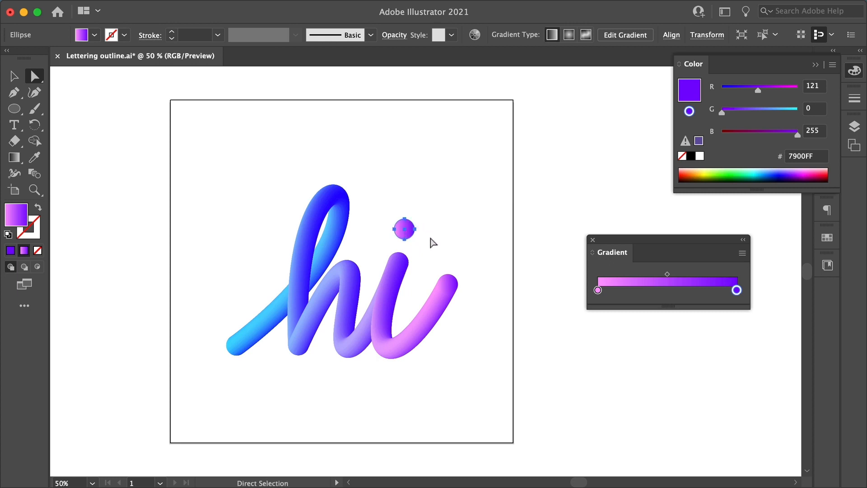
click(462, 215)
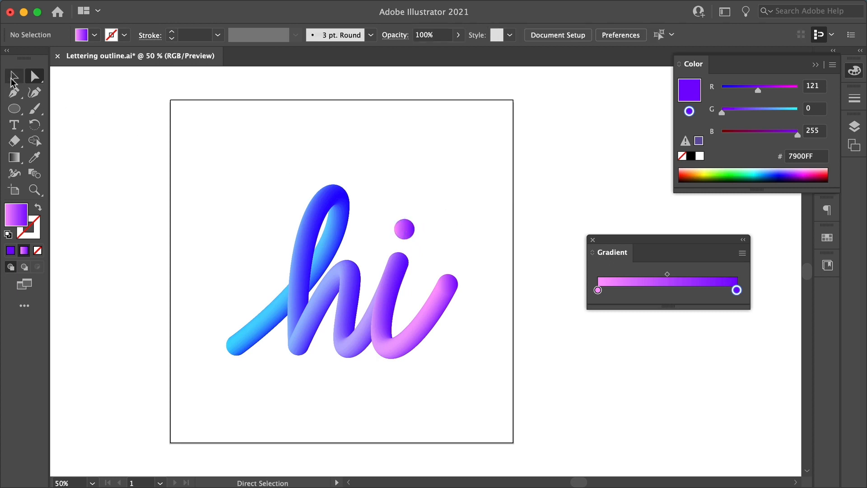
Draw a rectangle covering the entire artboard.
click(15, 111)
drag(16, 117, 77, 107)
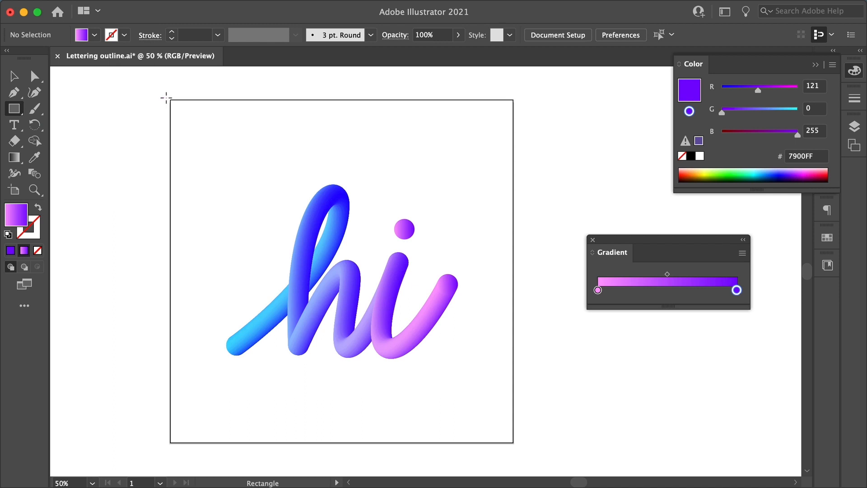
drag(170, 99, 513, 442)
Fill the artboard-sized rectangle with solid black (000000) and send it to the back behind the lettering.
click(690, 156)
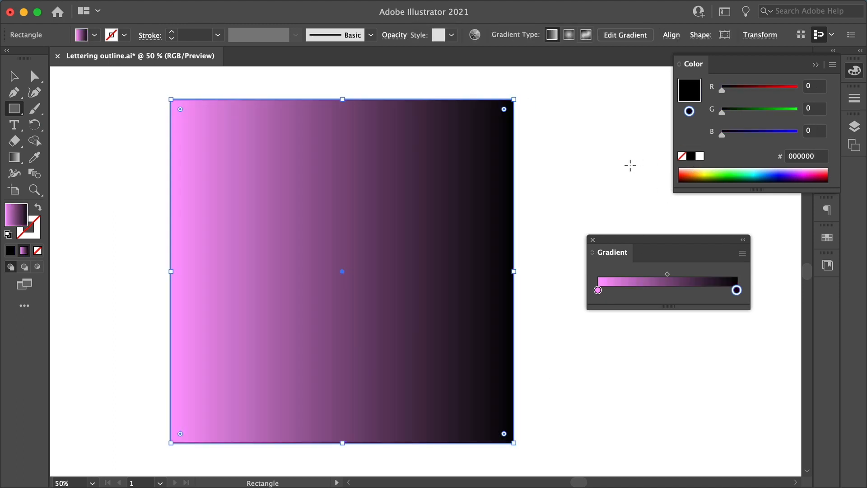
click(10, 250)
key(super+shift+bracketleft)
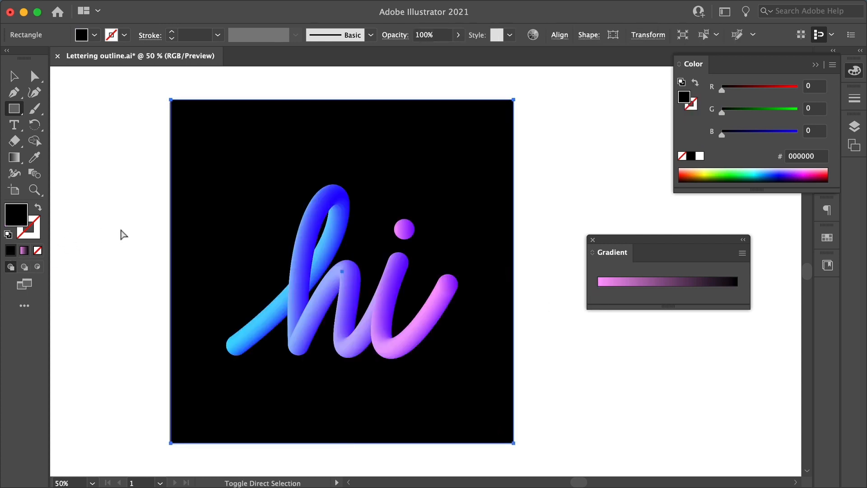
key(super+shift+a)
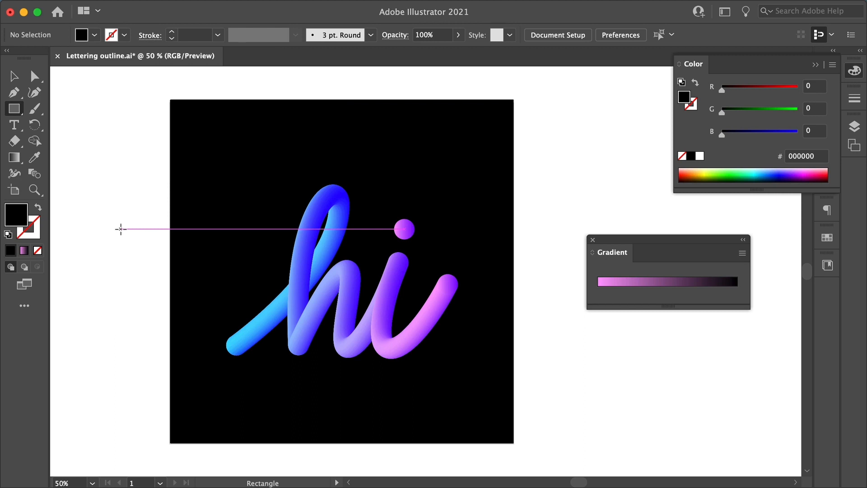
Add the point text "BYE" on the black background and colour it white (FFFFFF).
click(14, 124)
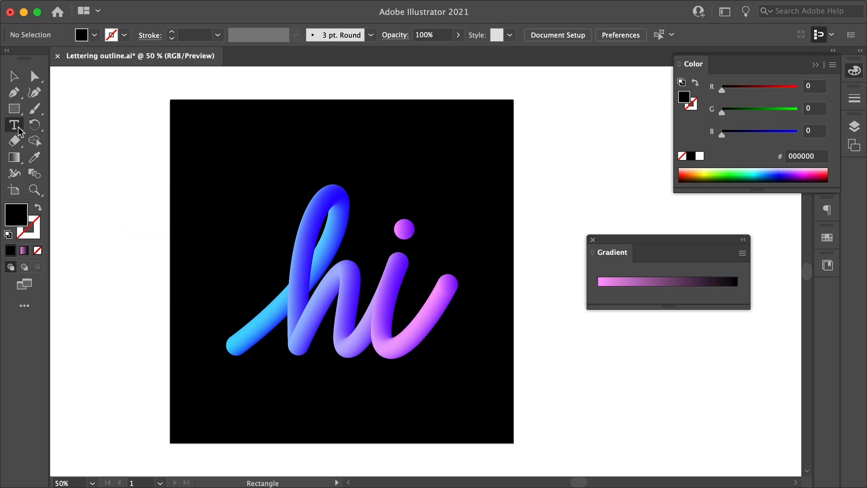
click(192, 164)
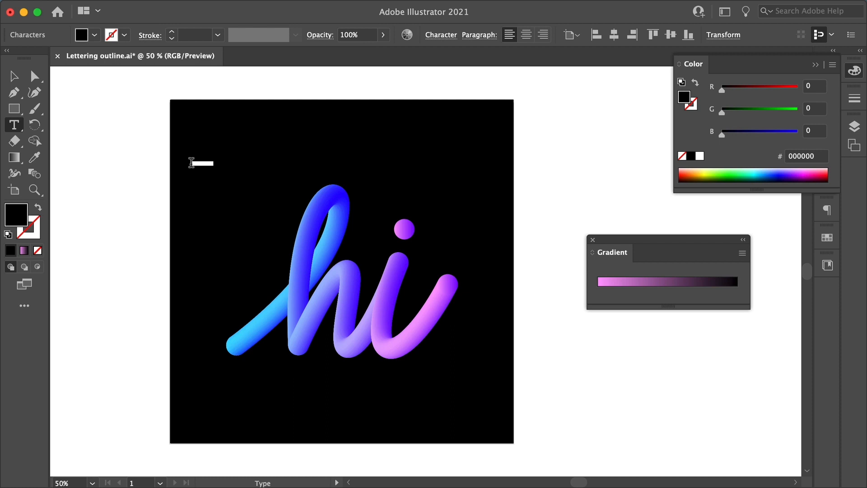
key(BackSpace)
click(699, 156)
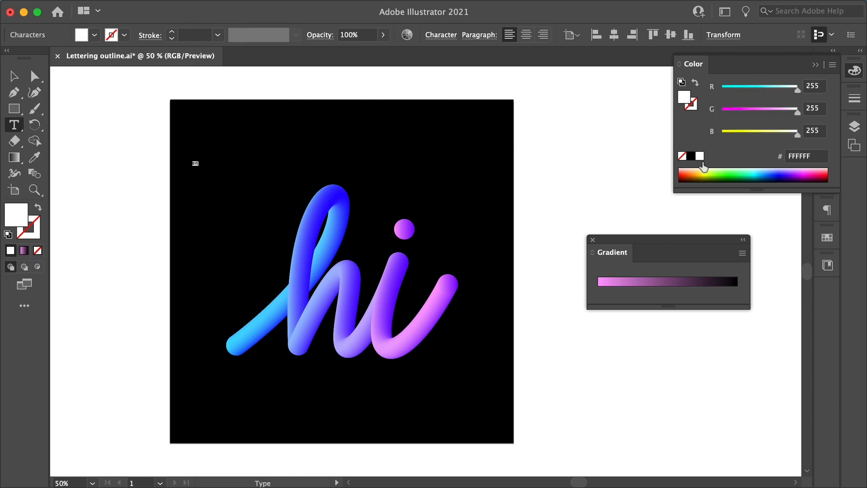
Set the "BYE" text to Playfair Display Regular at 445 pt.
key(super+t)
text(playfair)
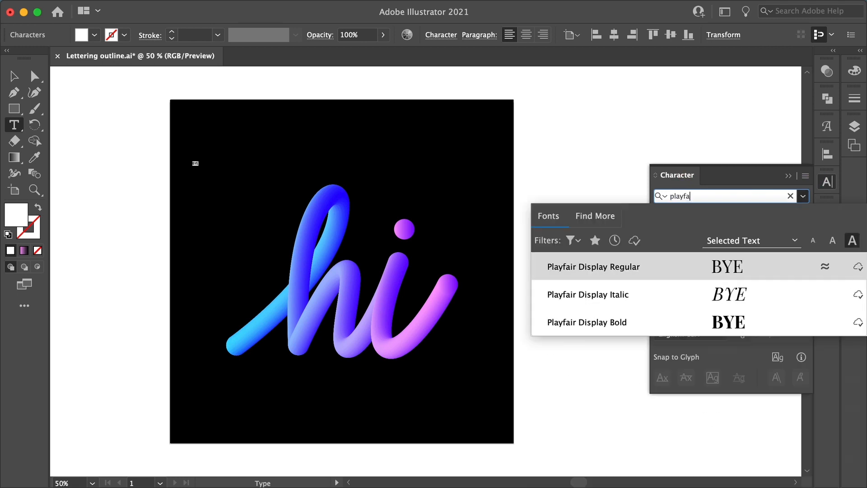
click(723, 265)
click(701, 238)
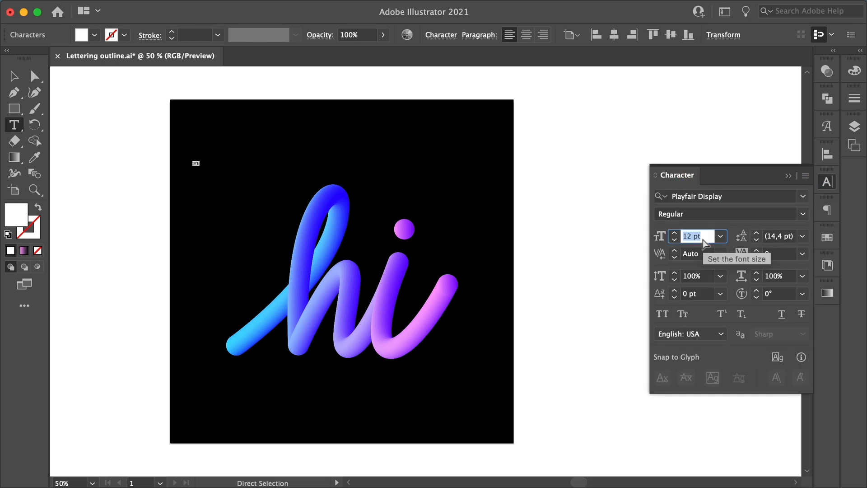
text(445)
key(Return)
key(Escape)
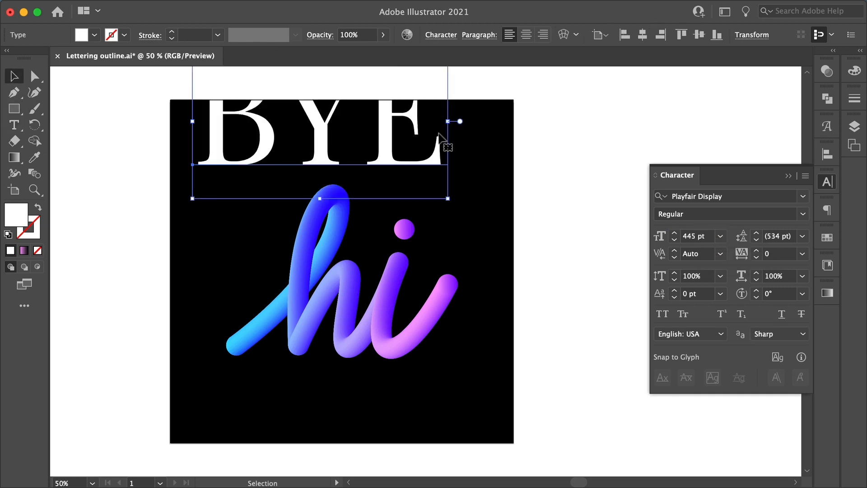
Centre the "BYE" text over the "hi" lettering and stack it between the lettering and the black background.
drag(439, 134, 454, 311)
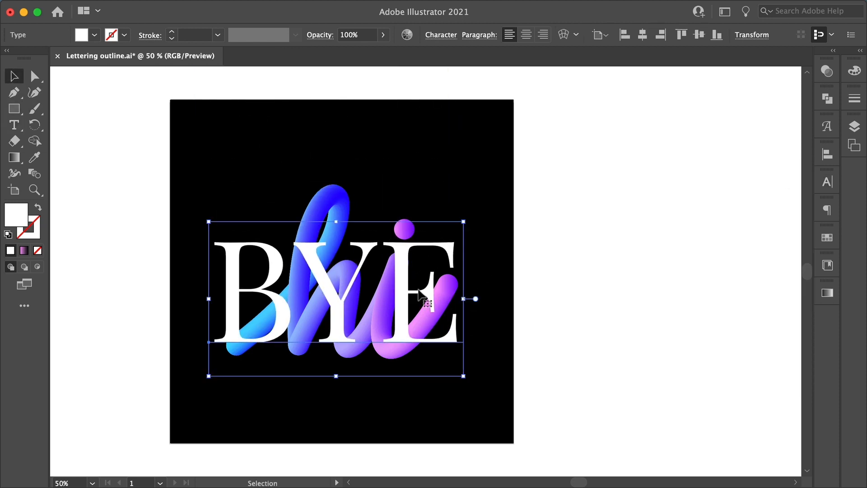
drag(405, 291, 415, 296)
key(shift+super+[)
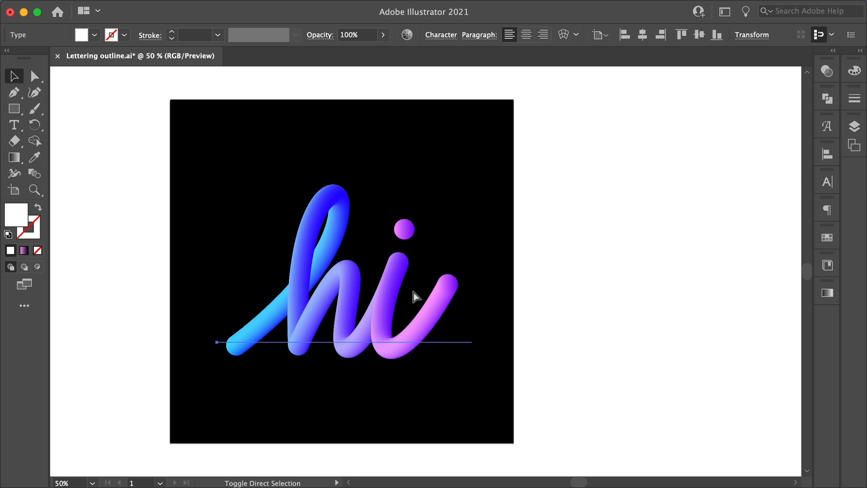
key(super+])
Convert the "BYE" text to outlines and ungroup it into separate letters.
key(shift+super+o)
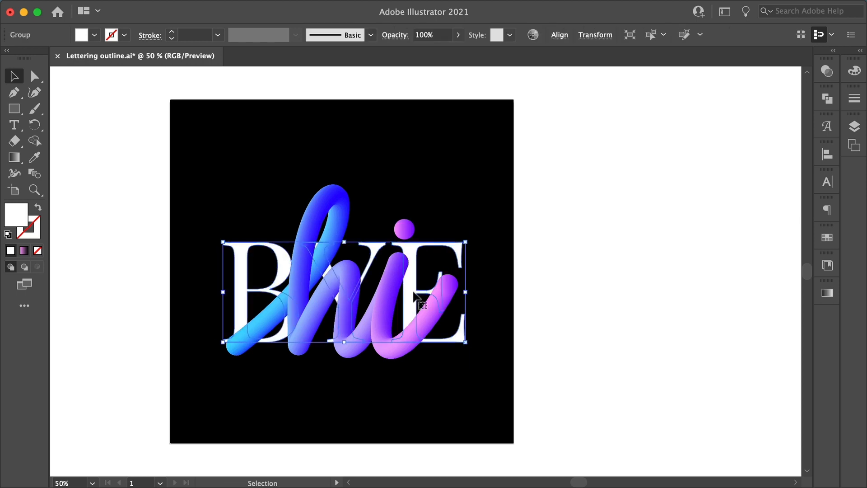
key(super)
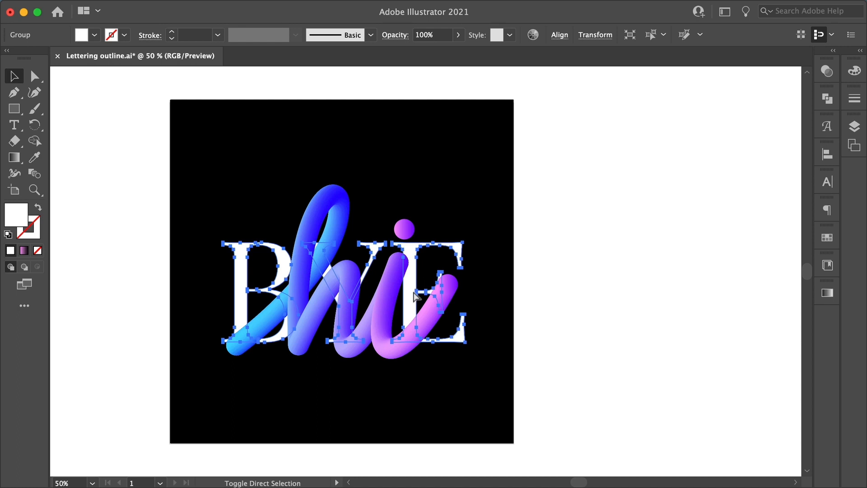
key(shift+super+g)
key(shift+super+a)
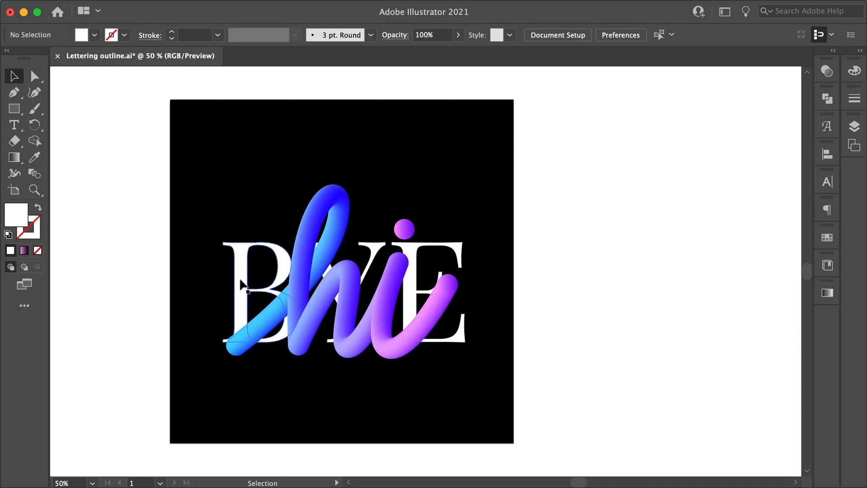
Bring the B and the Y in front of the "hi" lettering, leaving the E behind it.
click(242, 279)
key(super)
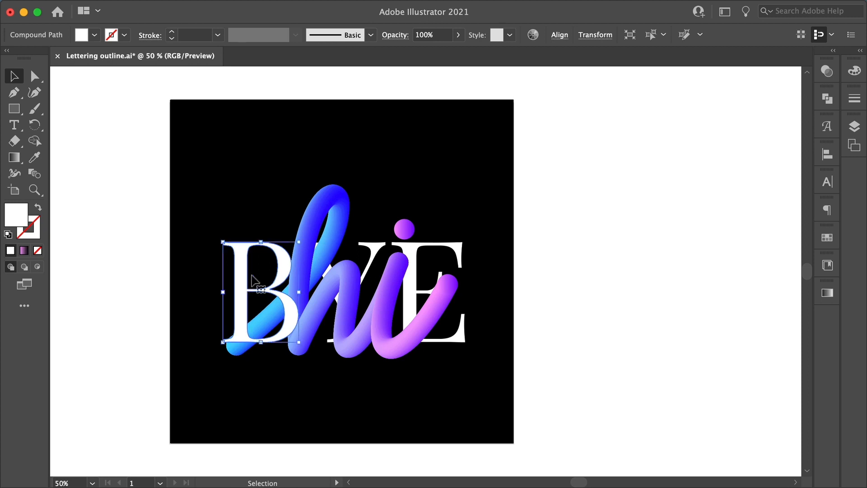
click(377, 250)
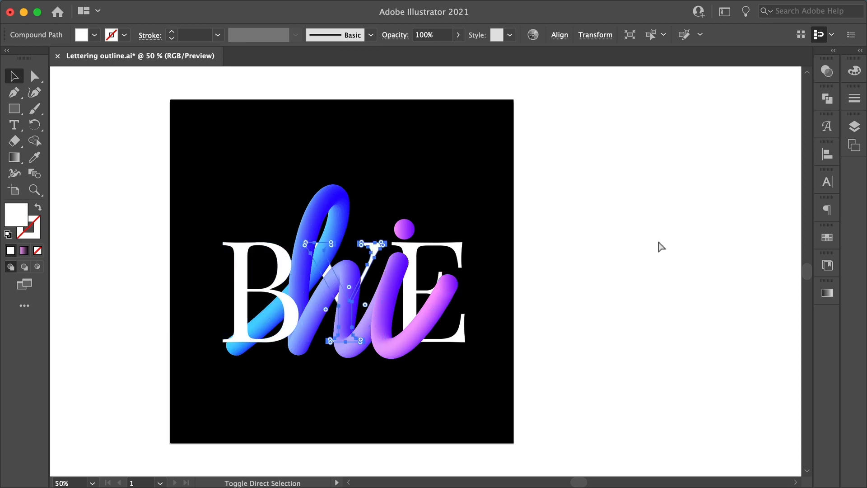
key(super+z)
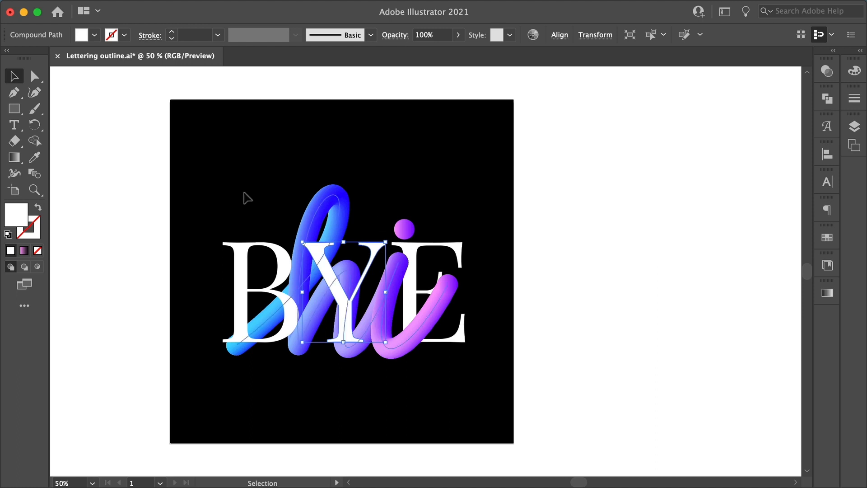
Increase the Eraser tool's size slightly in its options, keeping the angle at 0° and roundness at 100%.
double_click(14, 143)
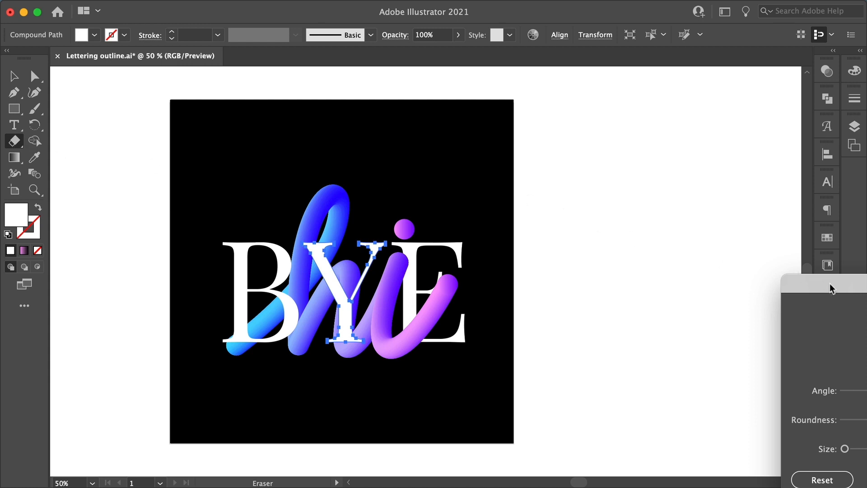
mouse_move(832, 286)
mouse_down()
mouse_move(465, 198)
mouse_move(445, 157)
mouse_up()
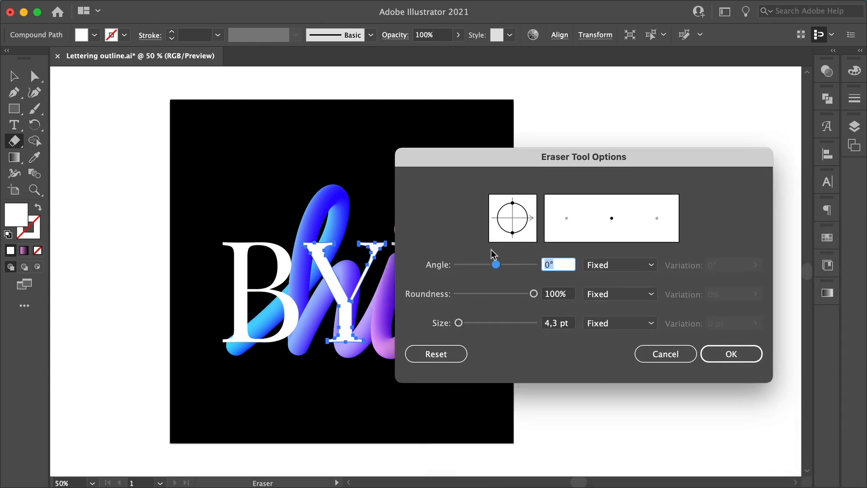
click(710, 355)
key(z)
click(324, 260)
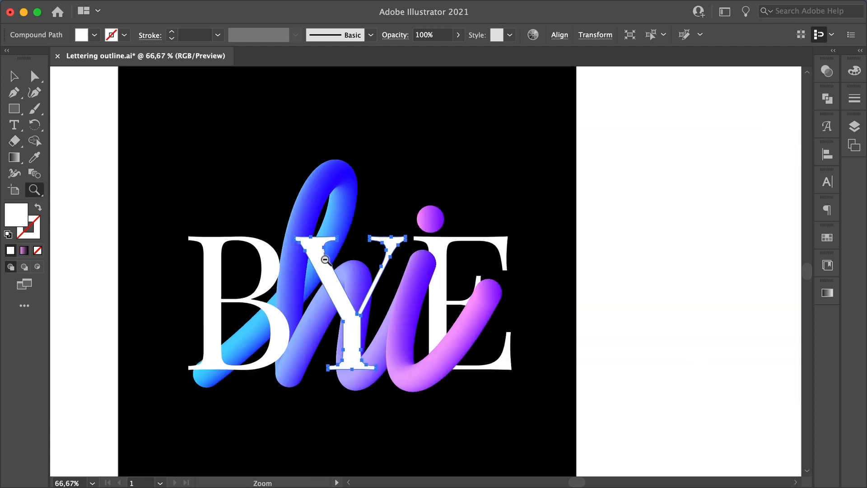
click(324, 261)
click(325, 260)
alt+click(324, 261)
double_click(14, 141)
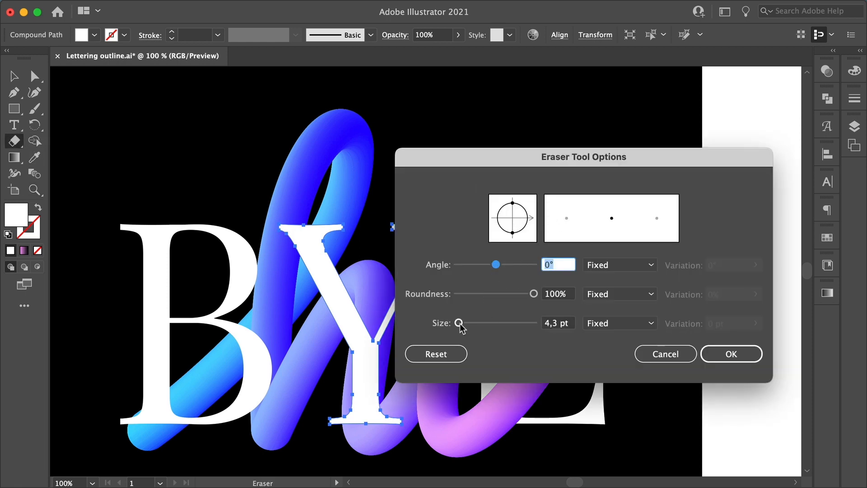
drag(459, 322, 467, 322)
click(731, 353)
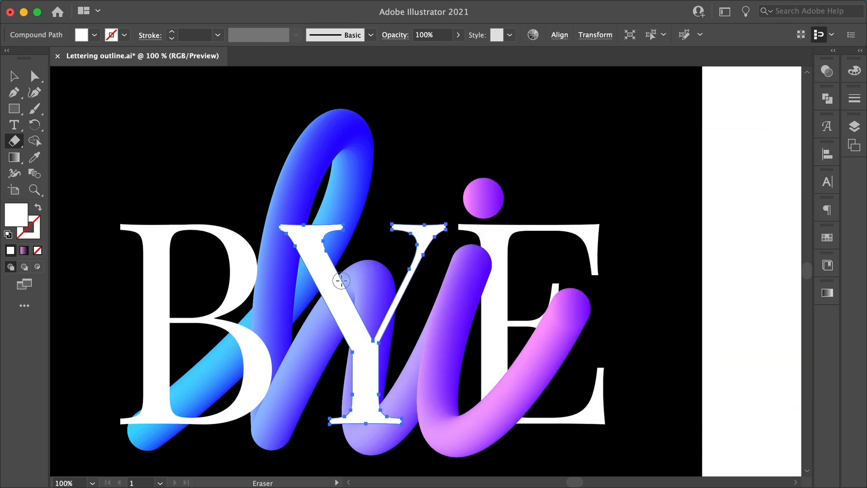
Erase the part of the Y's thick diagonal that covers the arch of the h, following the arch's edge.
mouse_move(341, 281)
mouse_down()
mouse_move(329, 304)
mouse_move(337, 315)
mouse_up()
key(z)
click(361, 298)
click(361, 298)
click(360, 298)
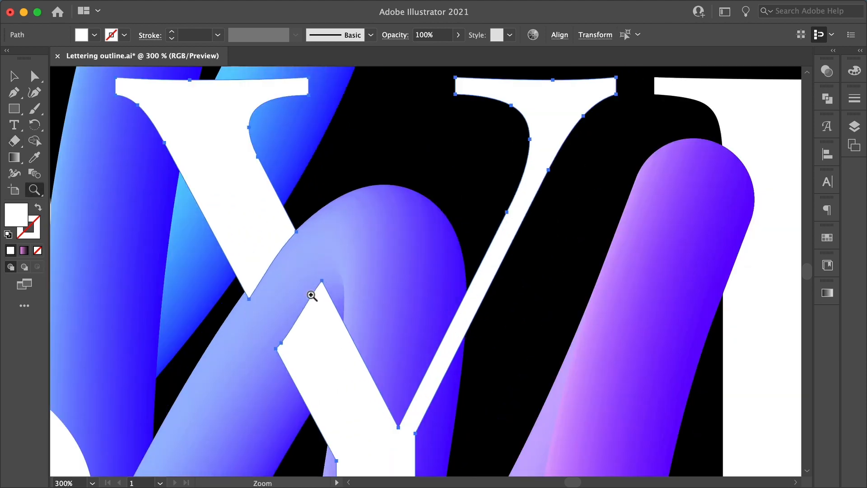
key(e)
key(shift+e)
drag(266, 308, 296, 270)
drag(344, 267, 344, 334)
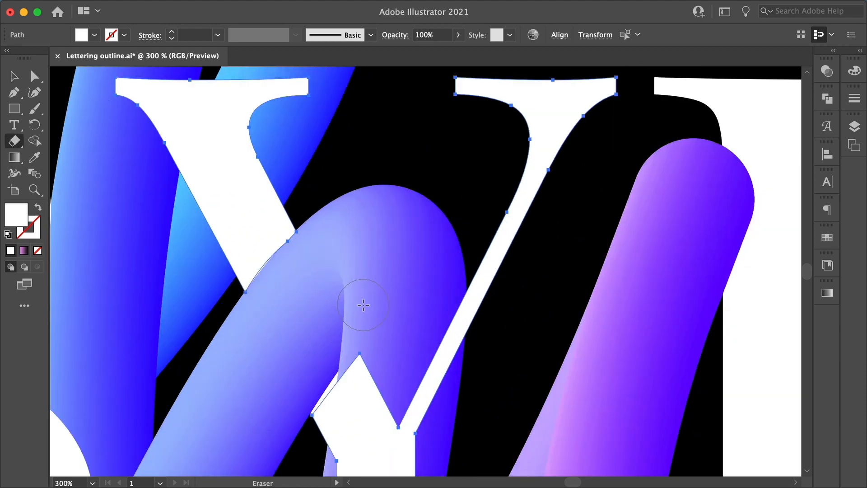
Undo the last eraser stroke and erase the Y's thick diagonal again along the arch's lower edge.
key(z)
key(super+z)
key(shift+e)
mouse_move(267, 391)
mouse_down()
mouse_move(322, 329)
mouse_move(281, 402)
mouse_up()
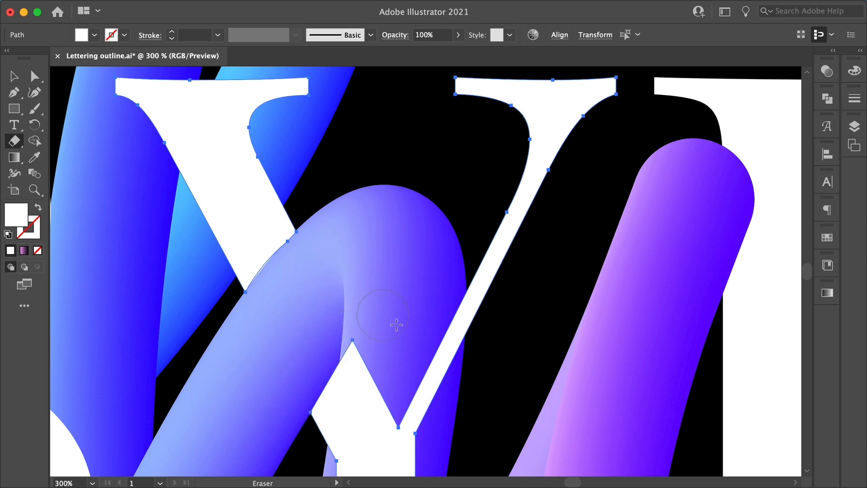
Erase the Y's stem and thin arm where they cover the downstroke of the h.
mouse_move(402, 333)
mouse_down()
mouse_move(369, 243)
mouse_move(408, 205)
mouse_move(409, 373)
mouse_up()
drag(409, 372, 413, 170)
mouse_move(316, 149)
mouse_down()
mouse_move(323, 316)
mouse_move(375, 225)
mouse_up()
key(z)
alt+click(337, 343)
alt+click(336, 343)
alt+click(337, 343)
key(v)
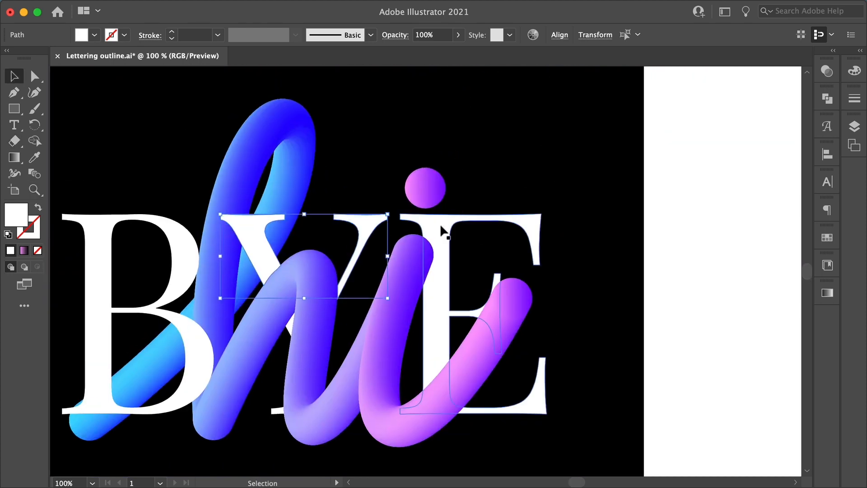
Bring the letter E in front of the colourful "hi" lettering.
click(441, 229)
key(a)
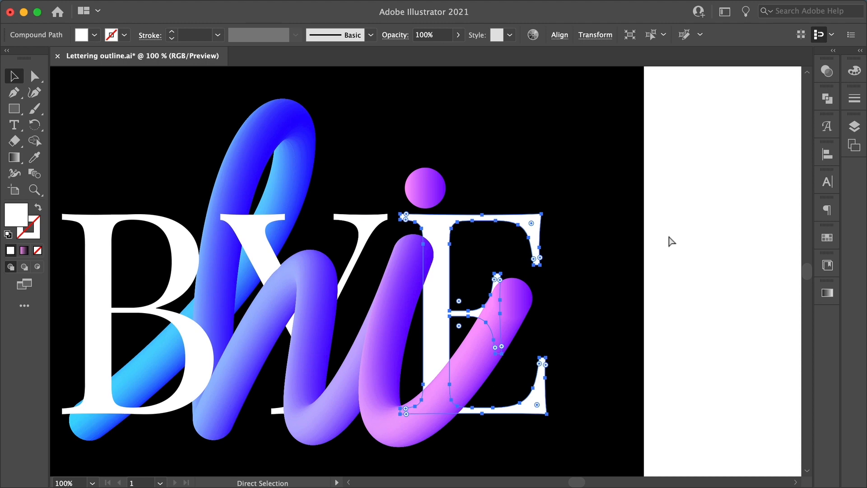
key(v)
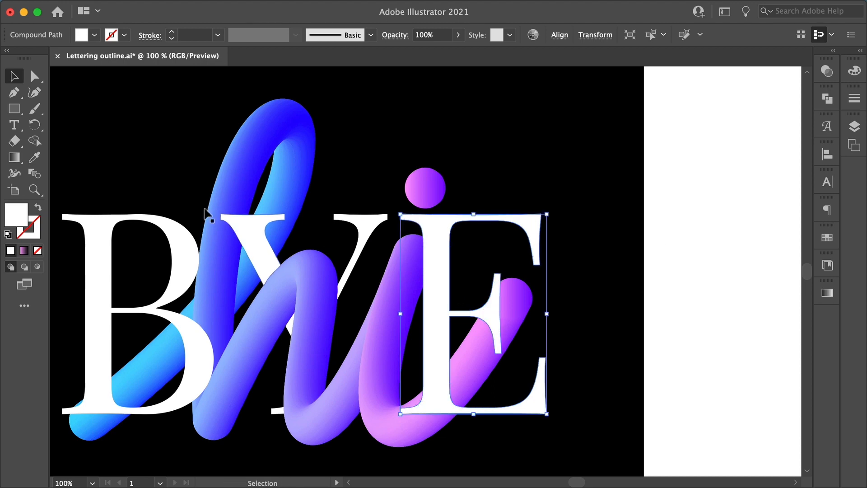
With the 27 pt Eraser, remove the parts of the E's stem, middle arm and base that cover the i's final pink upstroke.
double_click(14, 141)
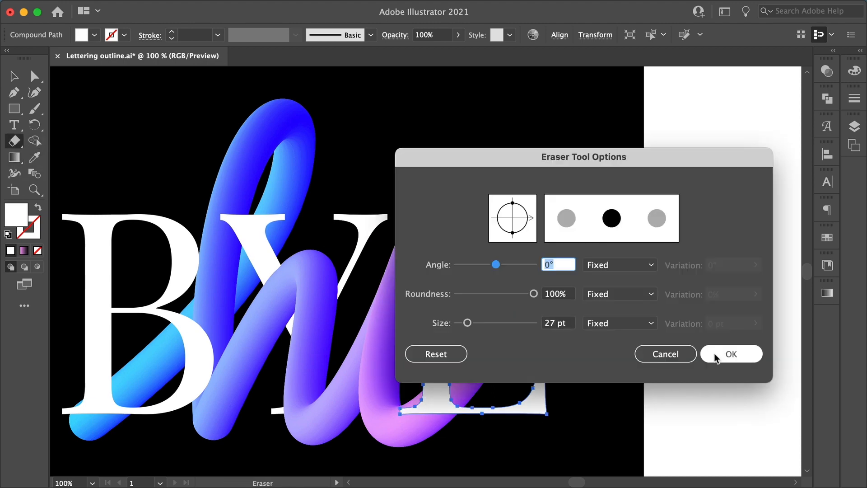
click(727, 353)
mouse_move(505, 282)
mouse_down()
mouse_move(494, 340)
mouse_move(384, 420)
mouse_up()
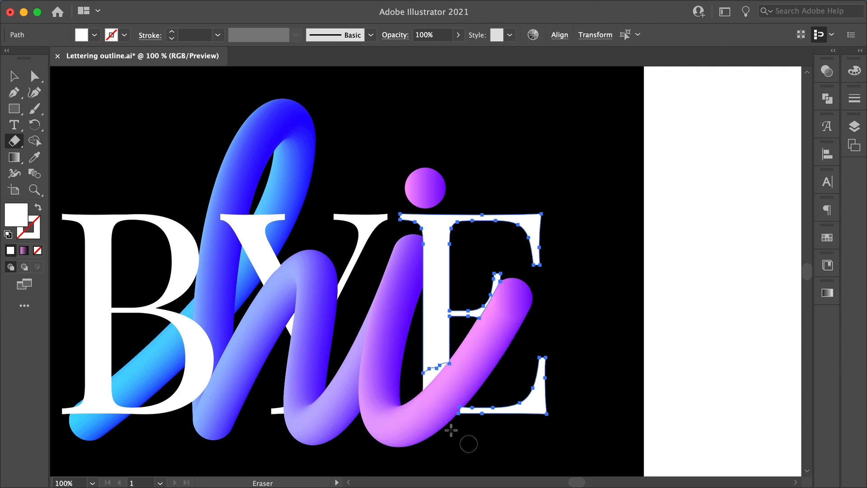
drag(471, 329, 495, 284)
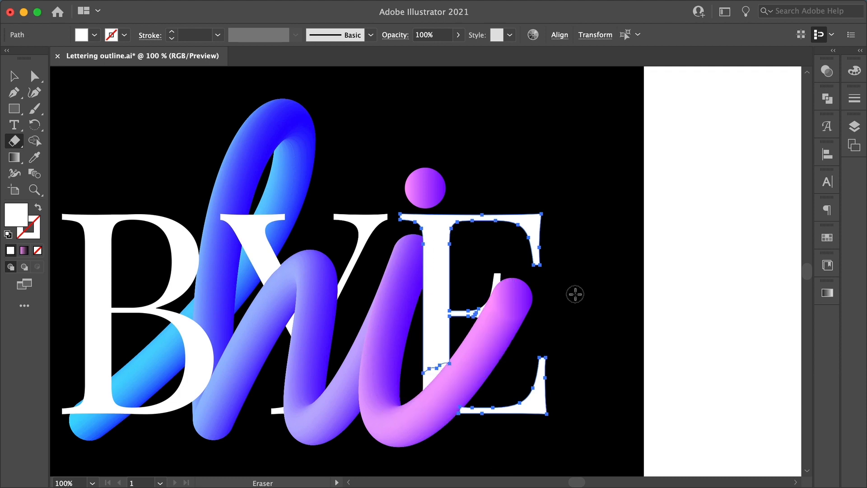
drag(467, 360, 443, 370)
click(15, 76)
key(super+shift+a)
key(z)
scroll(322, 275, down, 4)
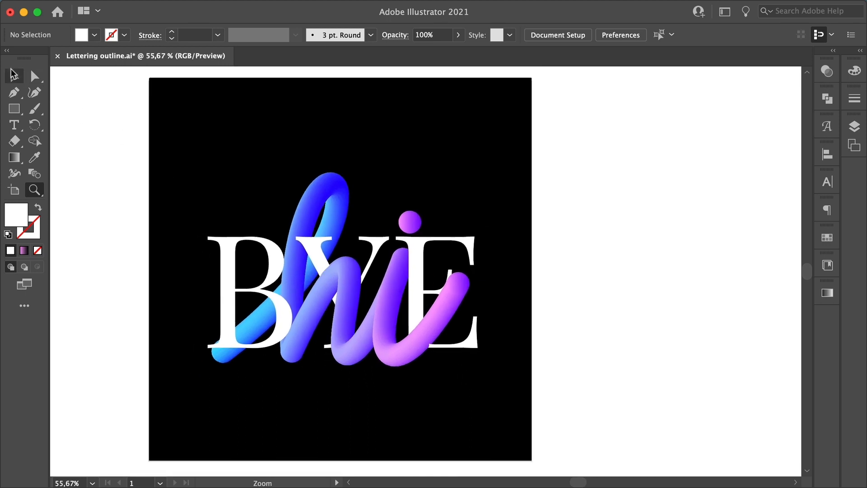
Apply a Drop Shadow effect to the "hi" blend with Multiply mode, 50% opacity, 7 px X and Y offsets and 5 px blur.
key(v)
click(343, 355)
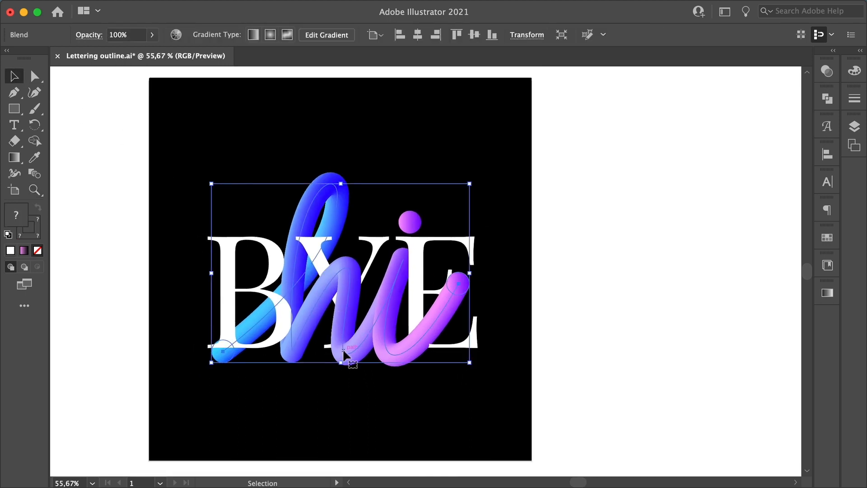
mouse_move(228, 6)
click(281, 9)
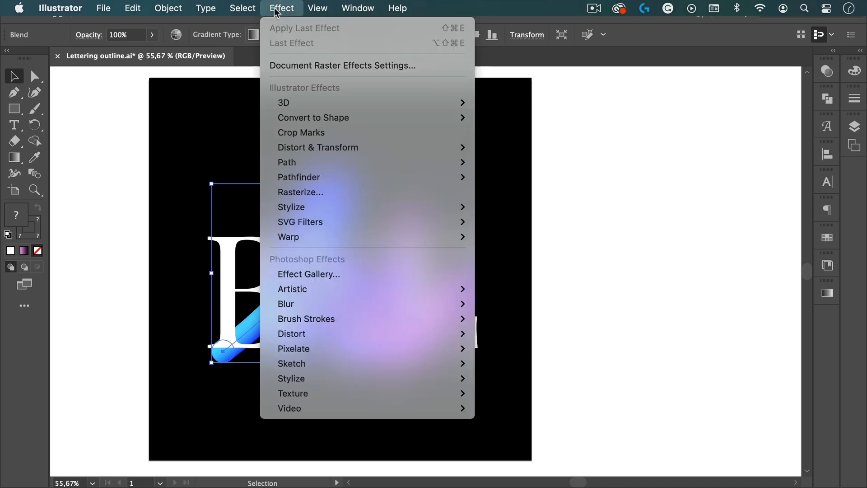
mouse_move(389, 207)
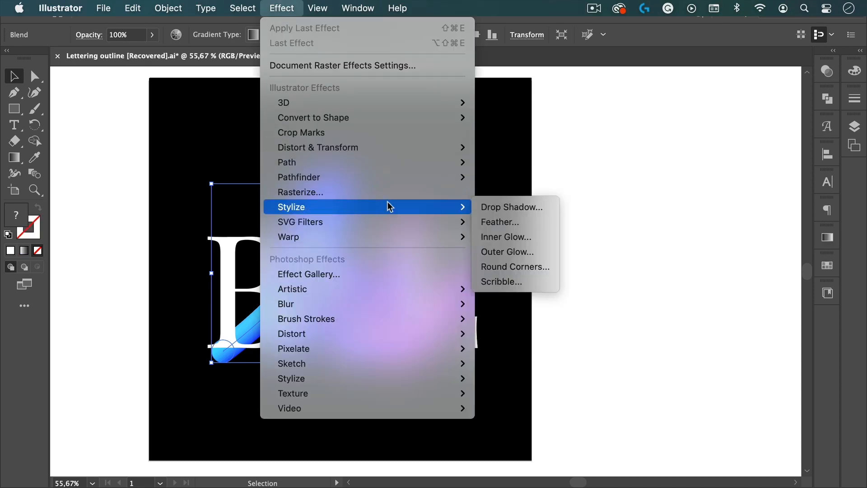
click(518, 210)
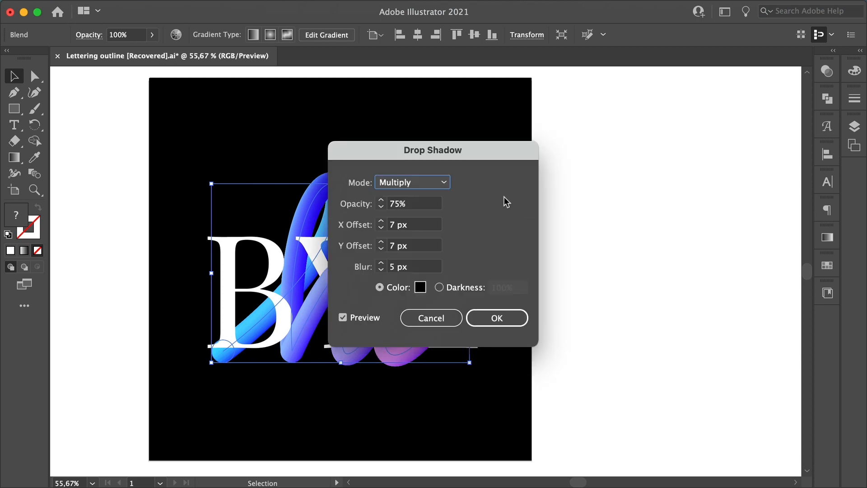
click(396, 203)
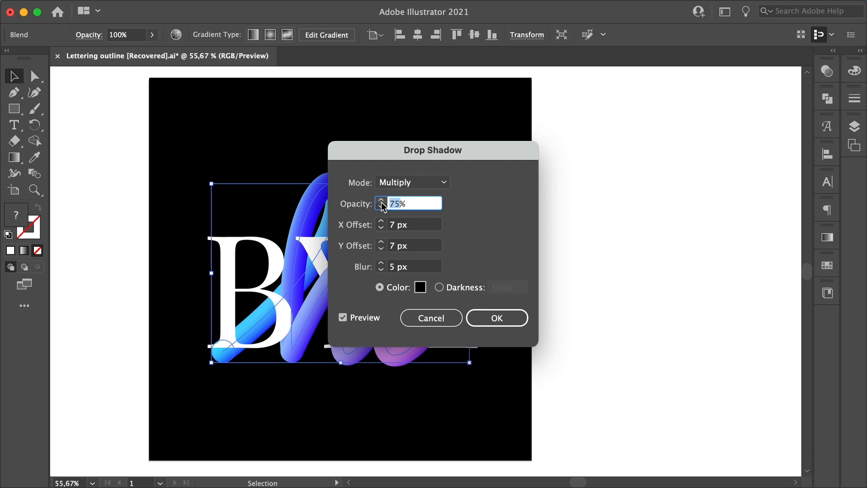
text(5)
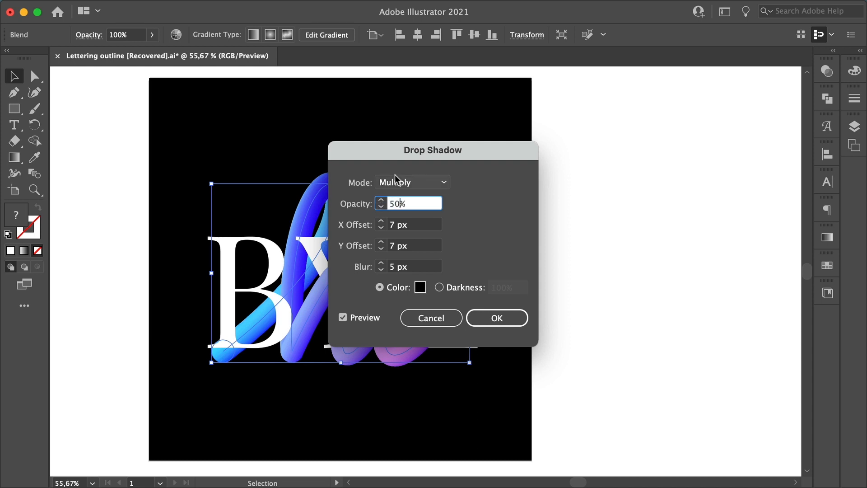
drag(412, 150, 599, 121)
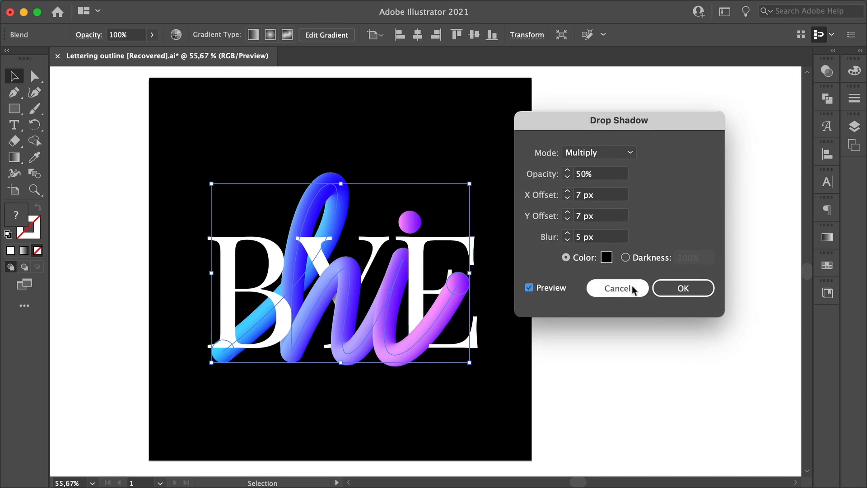
click(703, 291)
click(638, 346)
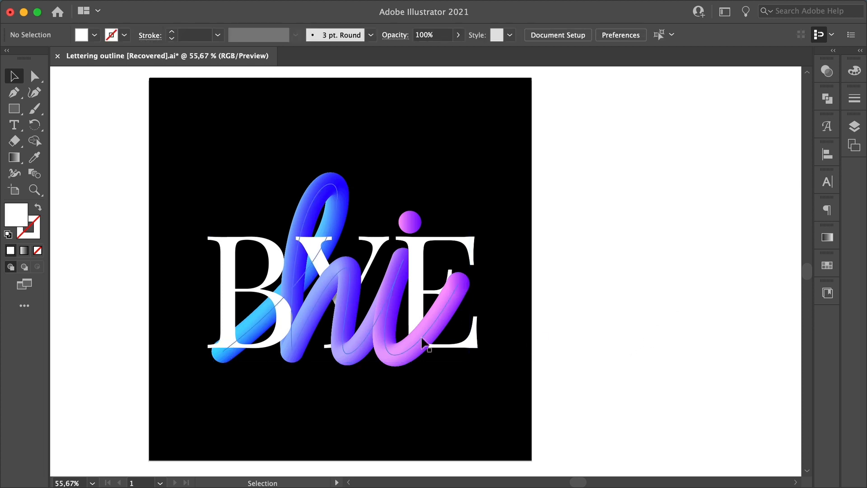
click(437, 350)
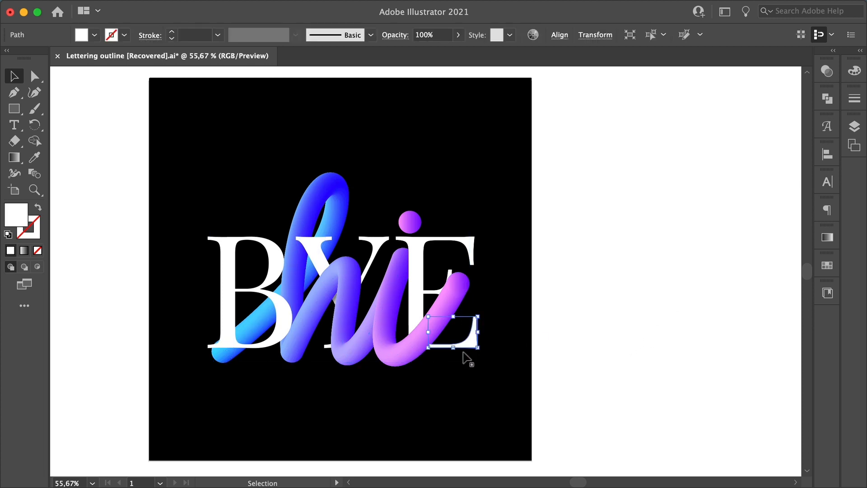
click(709, 411)
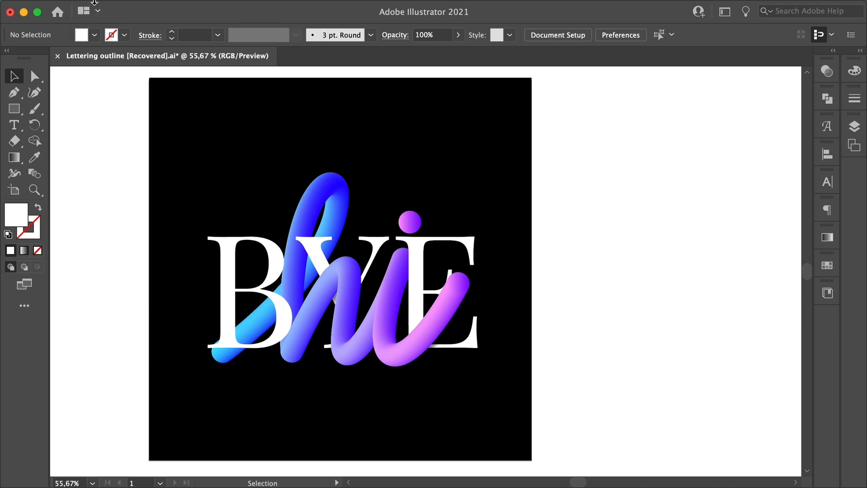
Save the artwork to the Desktop as Lettering outline.ai in Adobe Illustrator format, keeping the Illustrator 2020 version and default options.
click(101, 8)
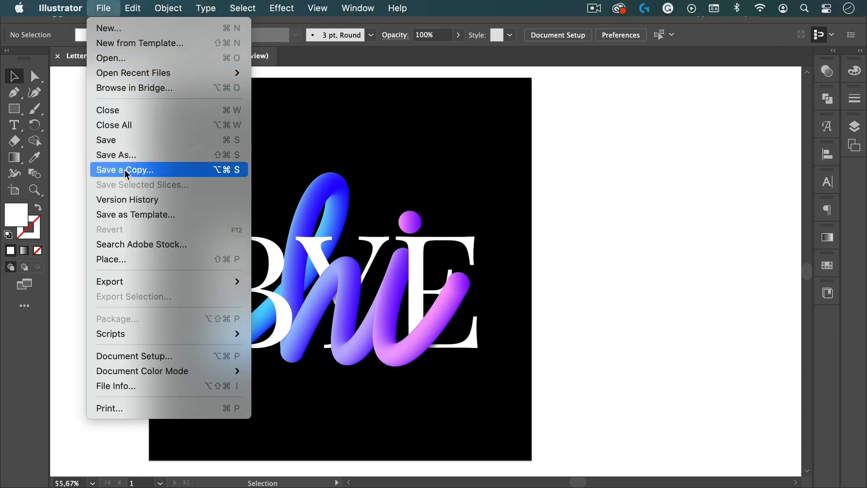
click(126, 156)
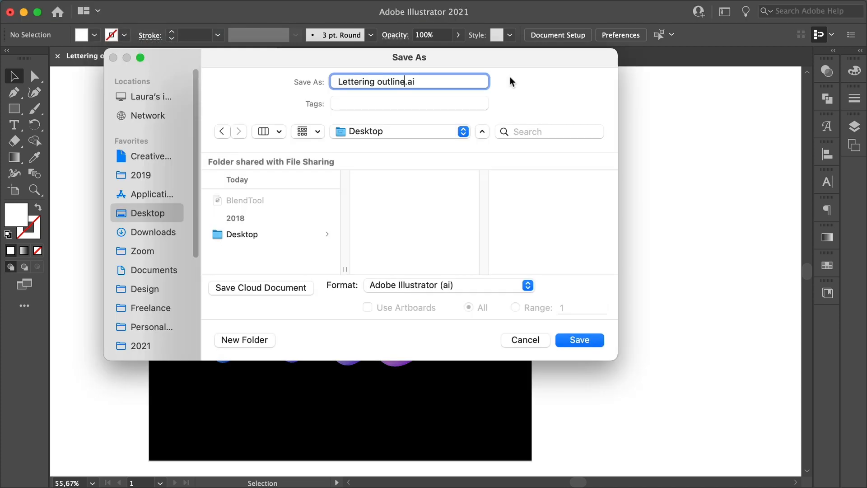
click(465, 281)
click(471, 285)
click(575, 342)
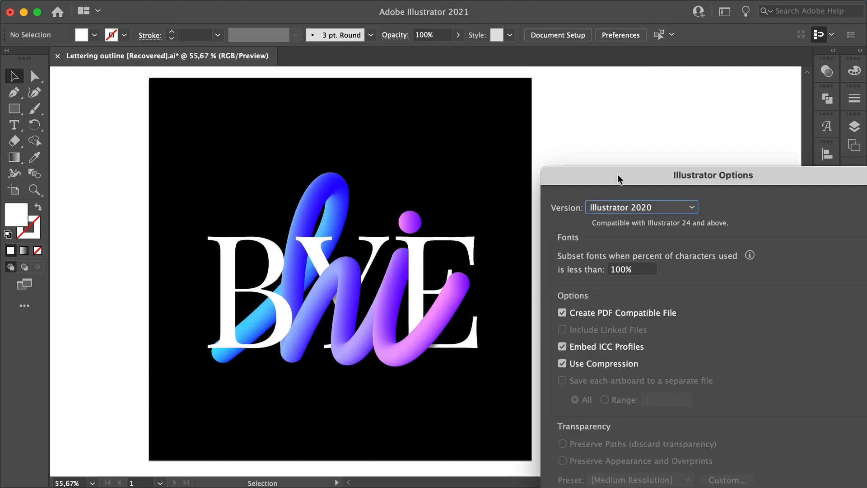
drag(619, 177, 301, 33)
click(517, 442)
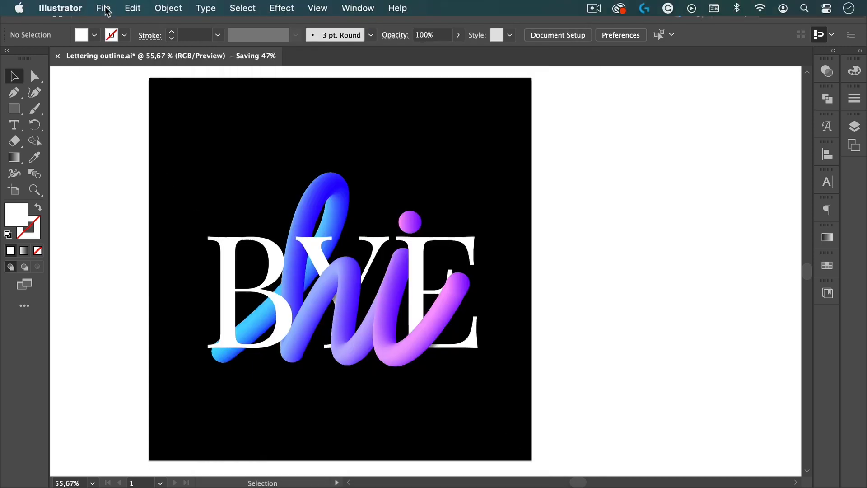
Export artboard 1 to the Desktop as Lettering outline.jpg, using artboards, RGB, maximum quality 10 and 150 ppi resolution.
click(103, 9)
mouse_move(176, 286)
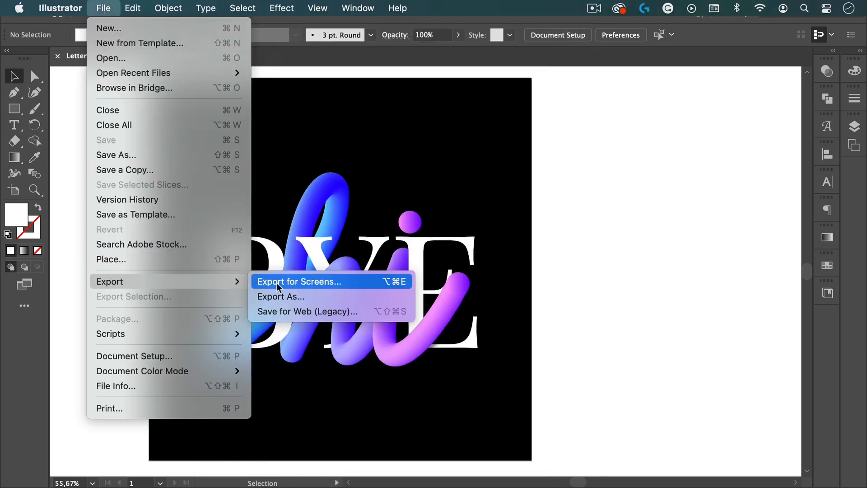
click(282, 297)
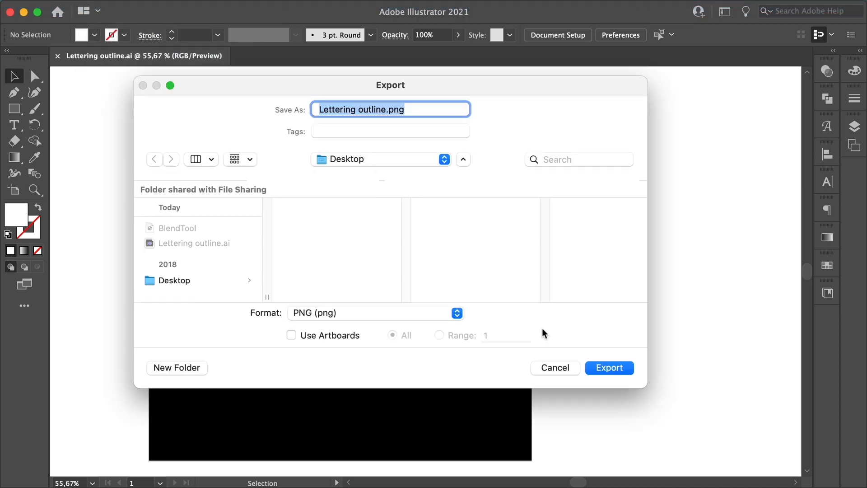
click(382, 313)
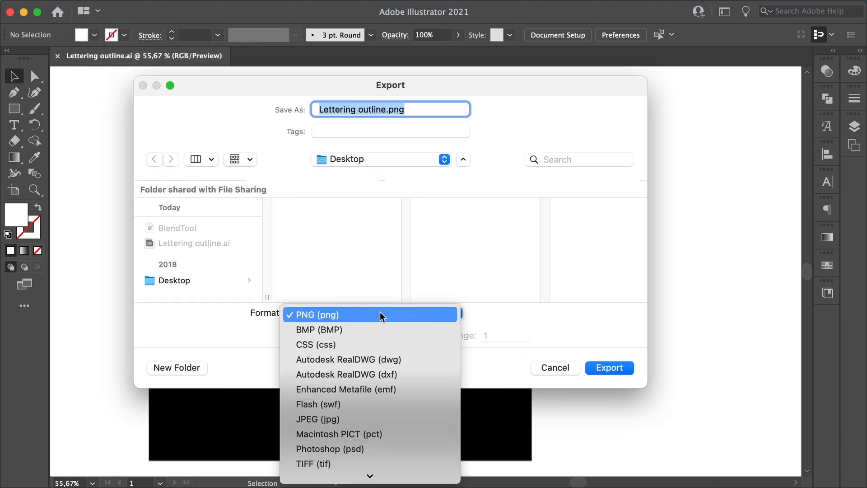
click(357, 418)
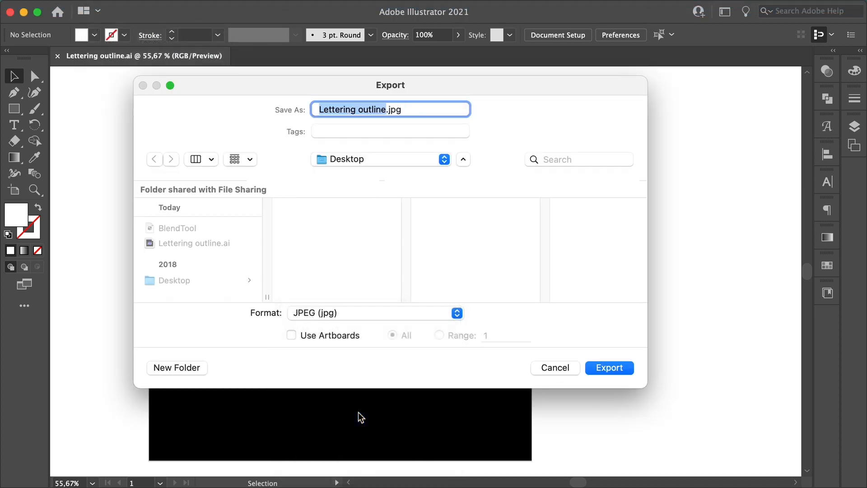
click(345, 336)
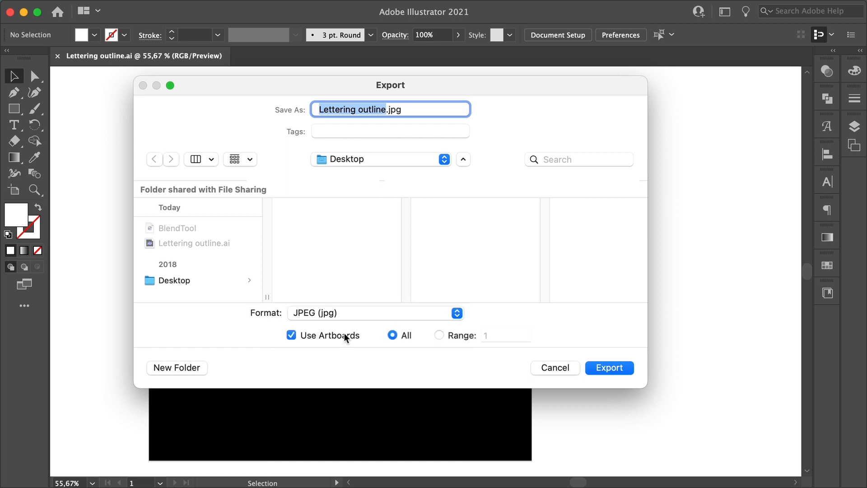
click(439, 335)
click(612, 368)
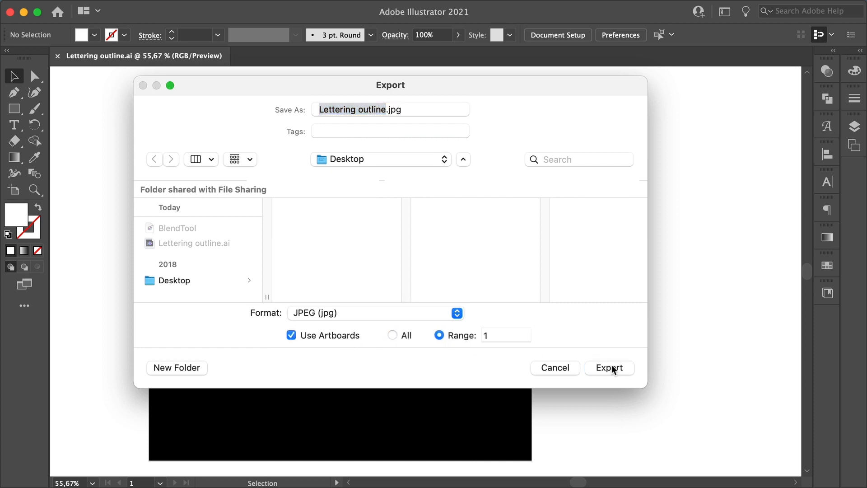
drag(847, 240, 253, 113)
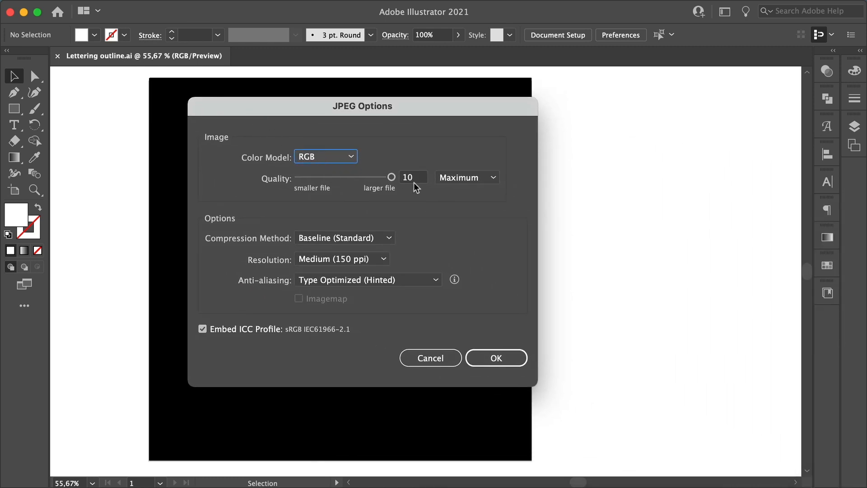
click(499, 358)
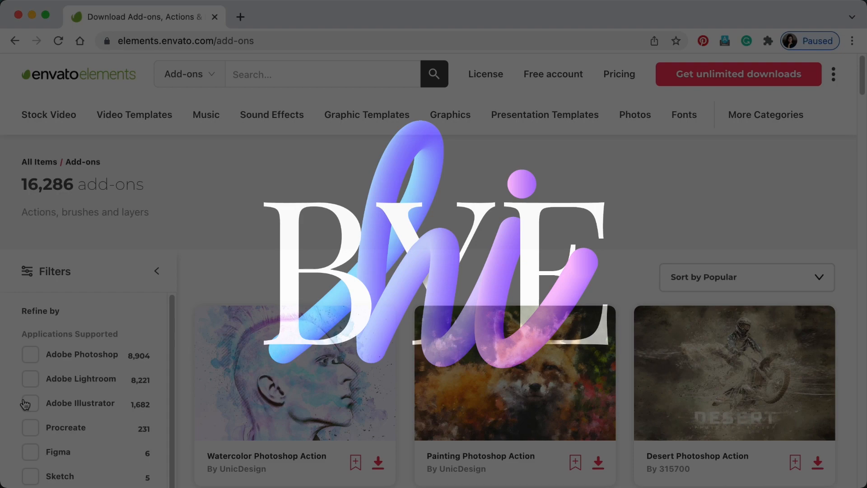
In the browser, filter the Envato Elements add-ons to those supporting Adobe Illustrator and look through the listed items.
click(30, 379)
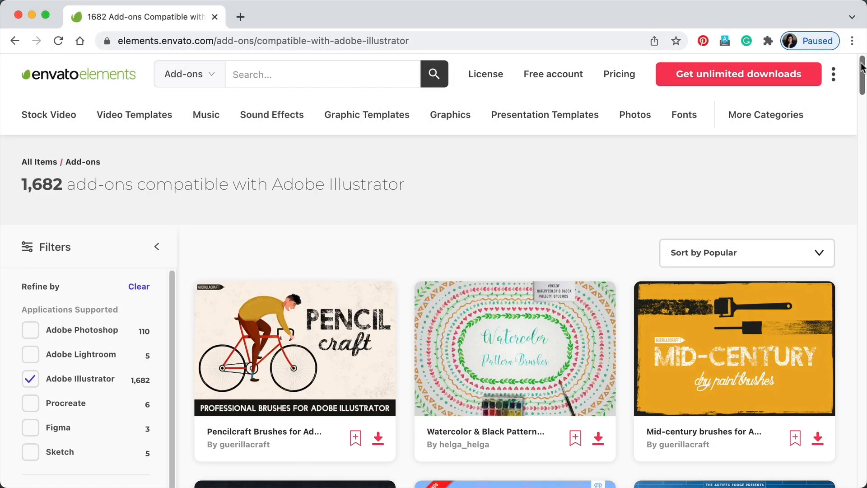
drag(862, 67, 863, 302)
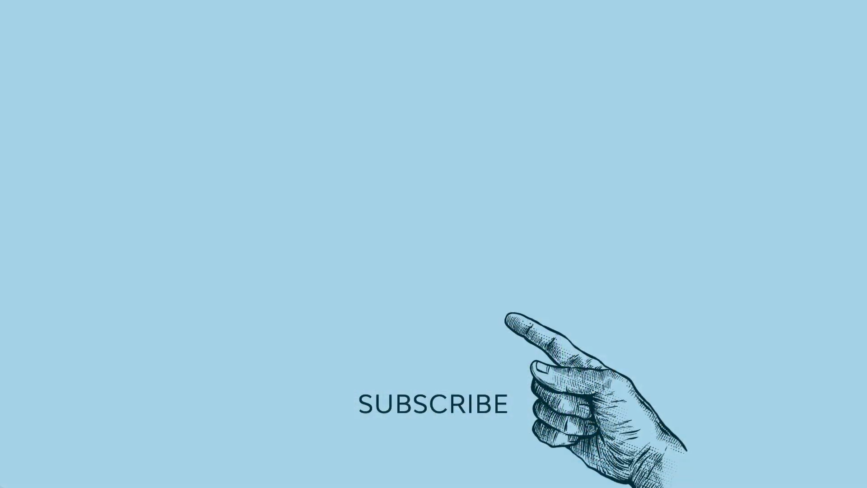